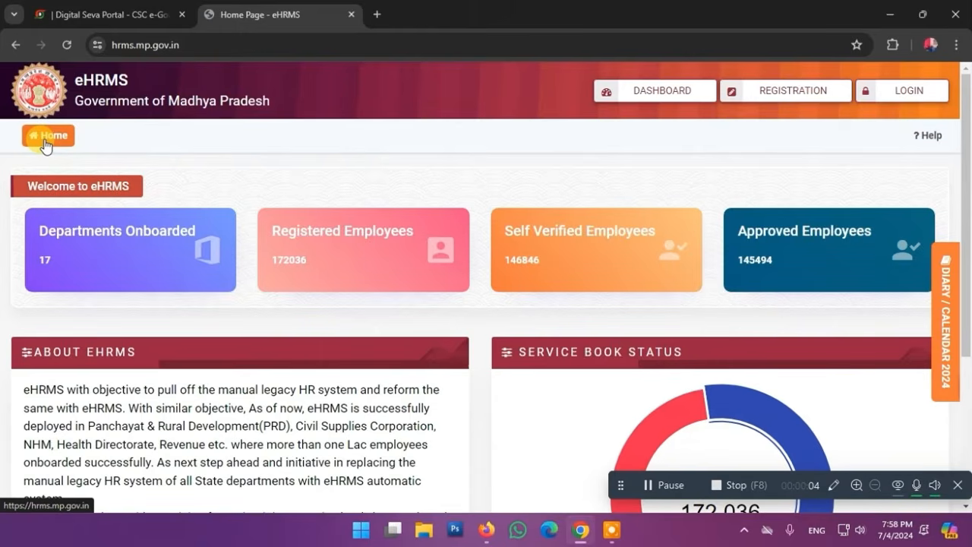
Step: Open the employee registration page from the eHRMS home page
{"action": "mouse_move", "coordinate": [591, 527]}
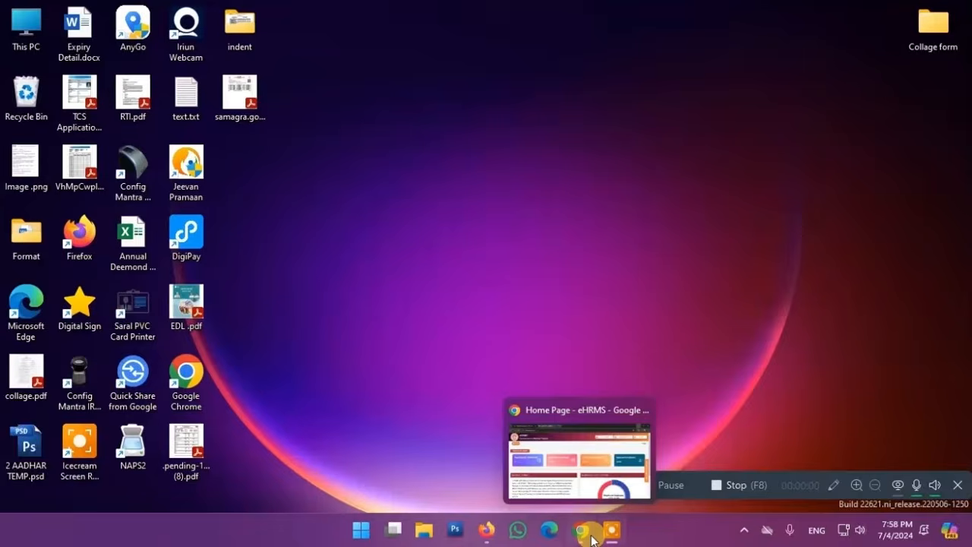
{"action": "left_click", "coordinate": [561, 480]}
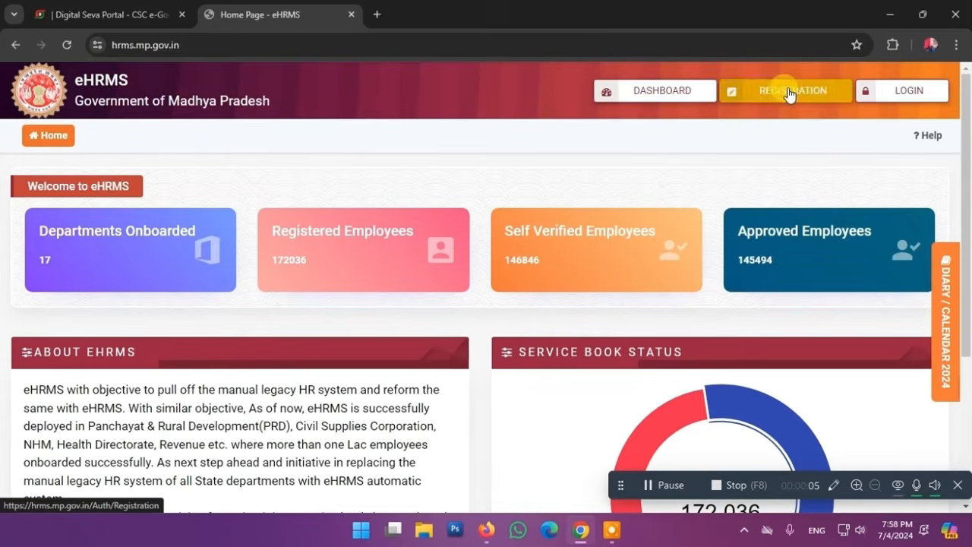
{"action": "left_click", "coordinate": [893, 91]}
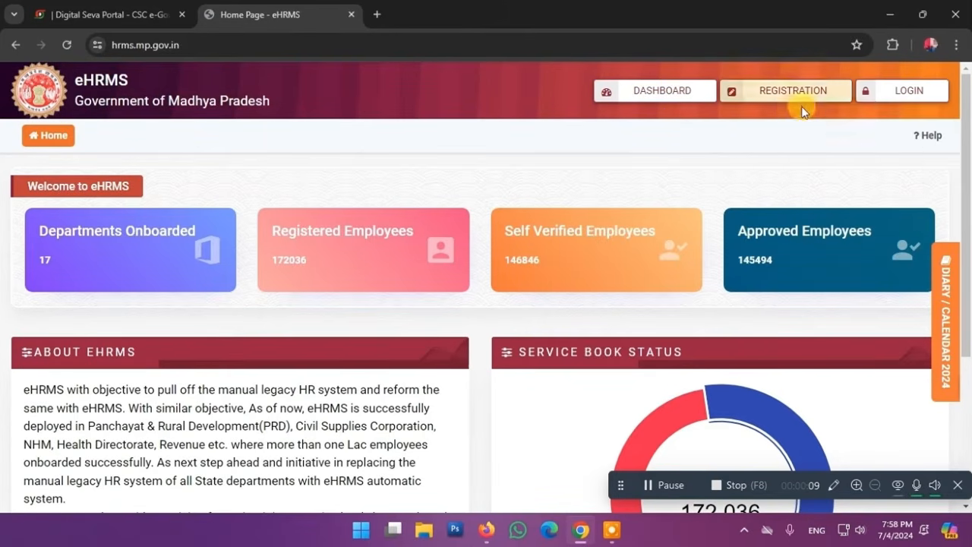
{"action": "left_click", "coordinate": [793, 92]}
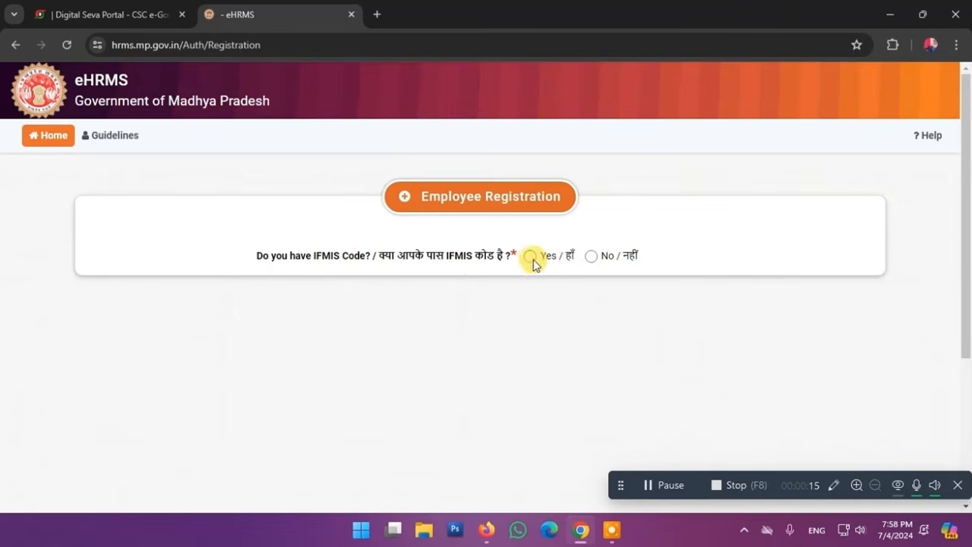
Step: Preview the registration form for an employee without an IFMIS code
{"action": "left_click", "coordinate": [591, 257]}
{"action": "left_click_drag", "start_coordinate": [970, 169], "coordinate": [968, 220]}
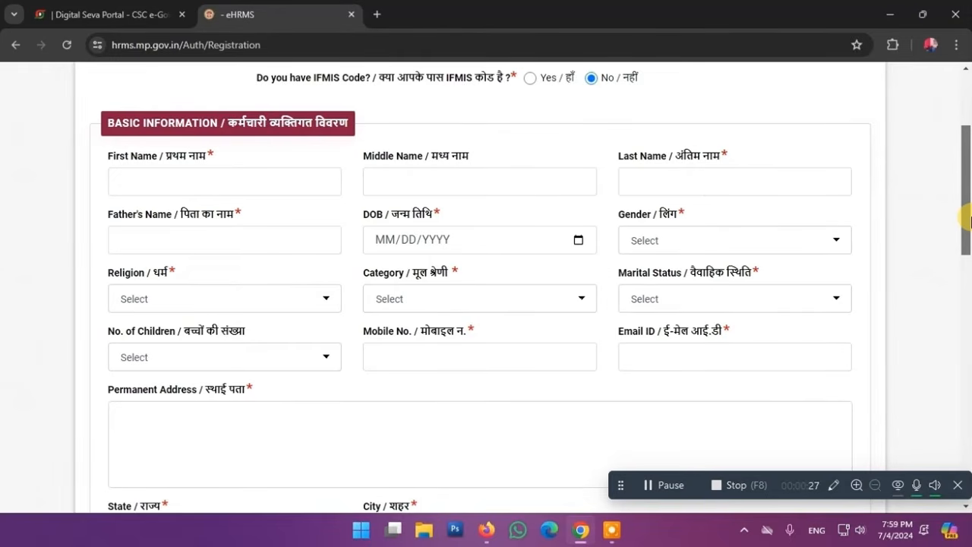
{"action": "left_click_drag", "start_coordinate": [968, 220], "coordinate": [968, 182]}
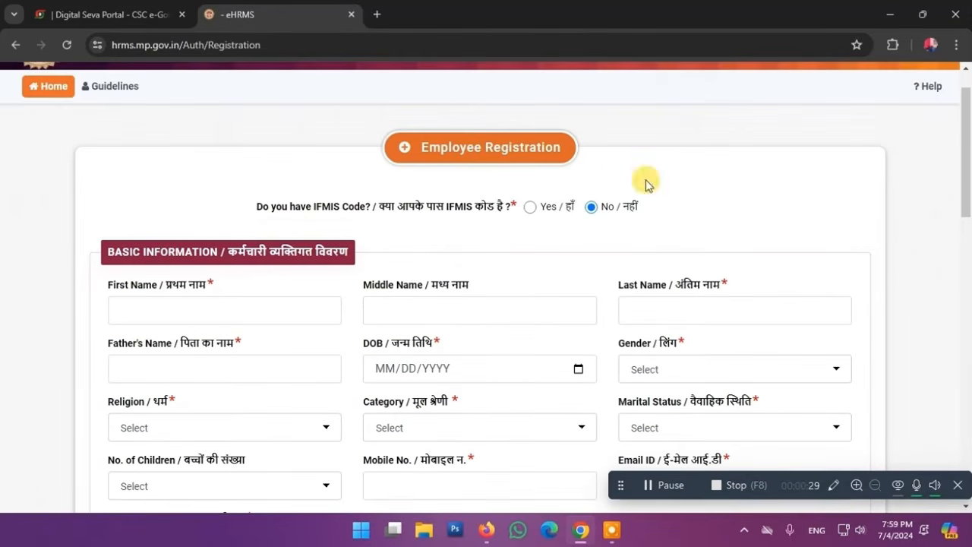
Step: Indicate that an IFMIS code is available, enter the employee's IFMIS code and fetch the employee data
{"action": "left_click", "coordinate": [529, 207]}
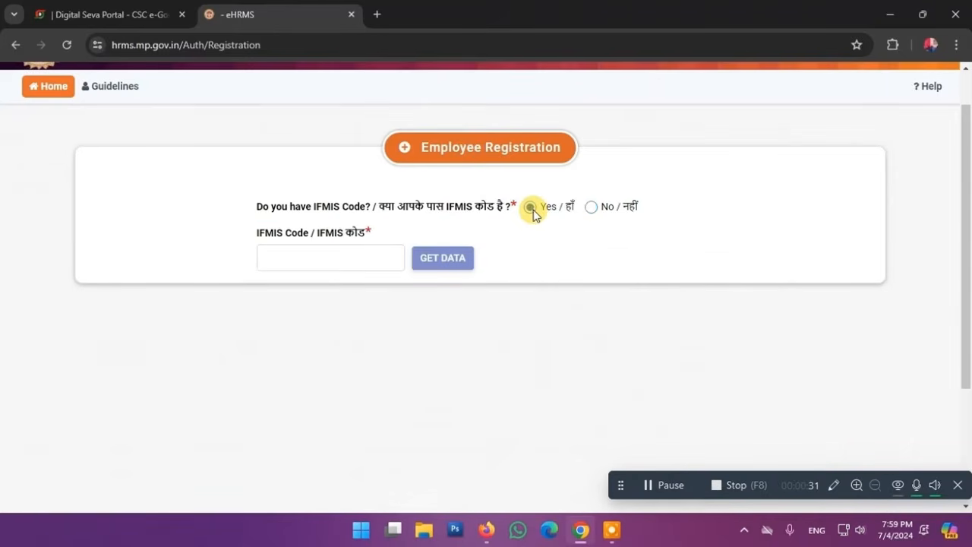
{"action": "left_click", "coordinate": [396, 253]}
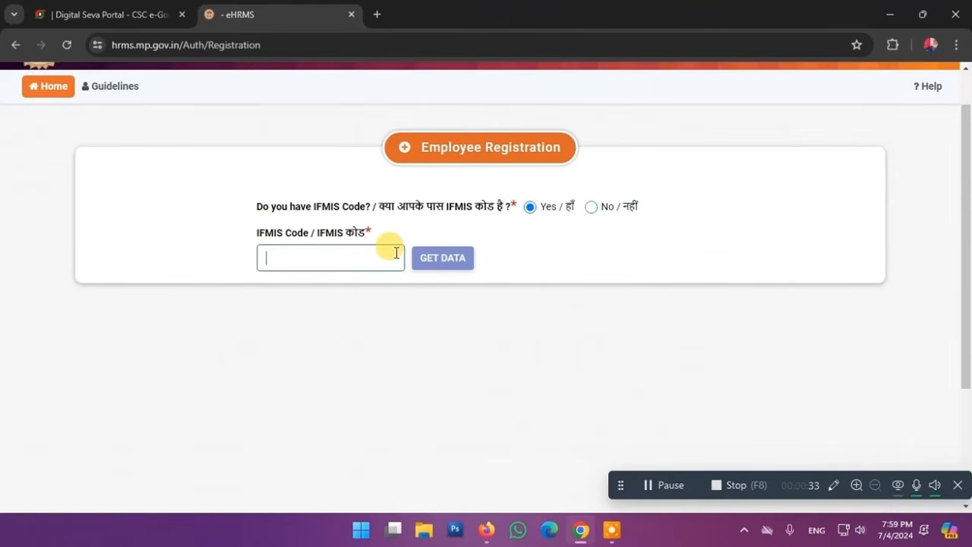
{"action": "type", "text": "24000"}
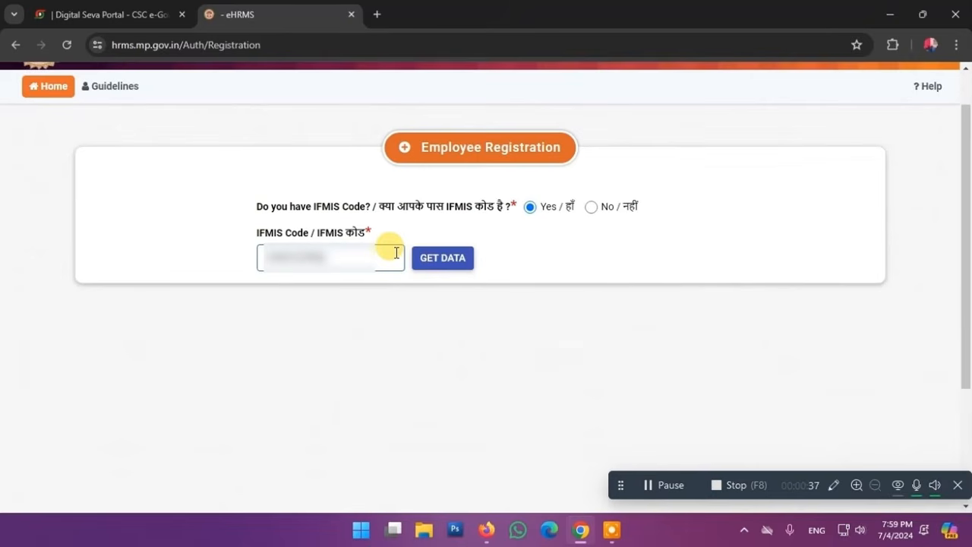
{"action": "left_click", "coordinate": [448, 264]}
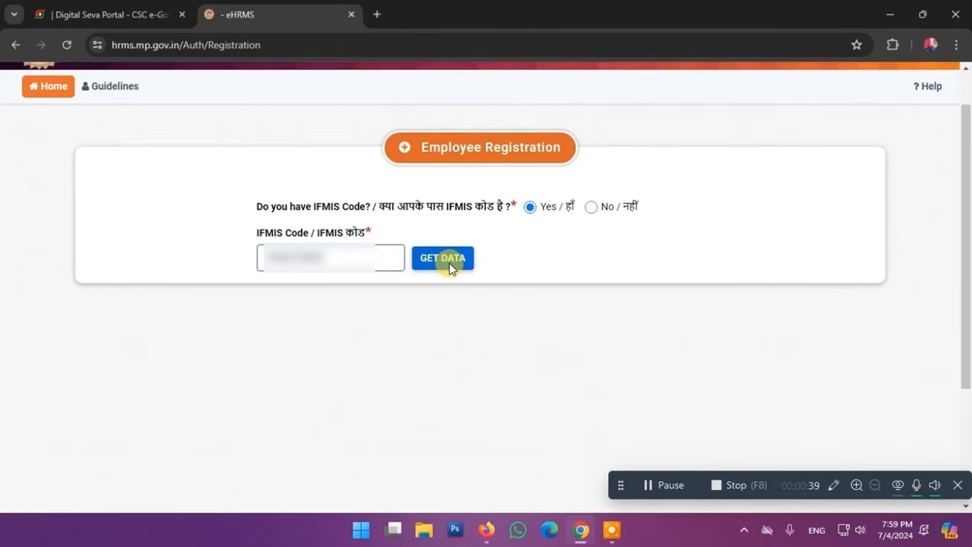
{"action": "left_click", "coordinate": [449, 264]}
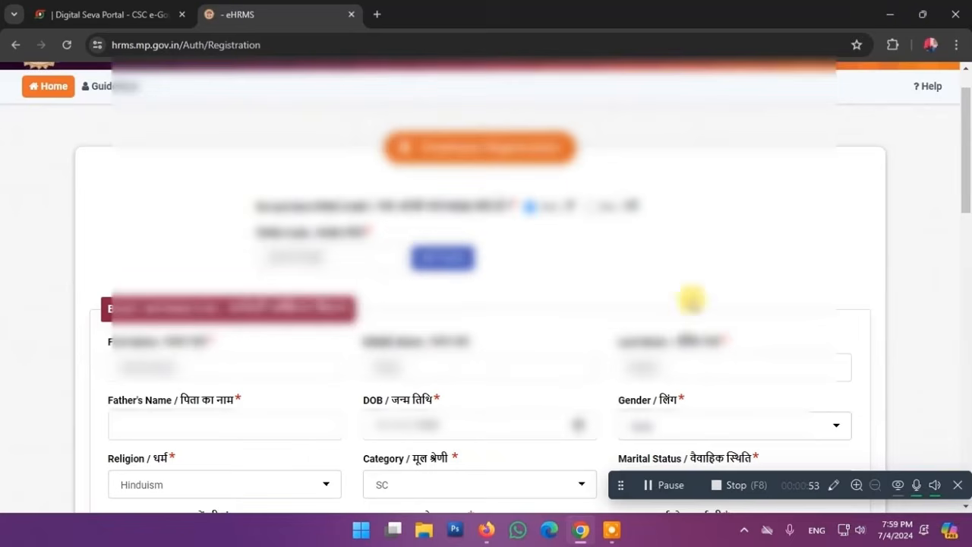
Step: Set the department in the first posting details to Public Health & Family Welfare Department
{"action": "left_click_drag", "start_coordinate": [968, 164], "coordinate": [969, 283]}
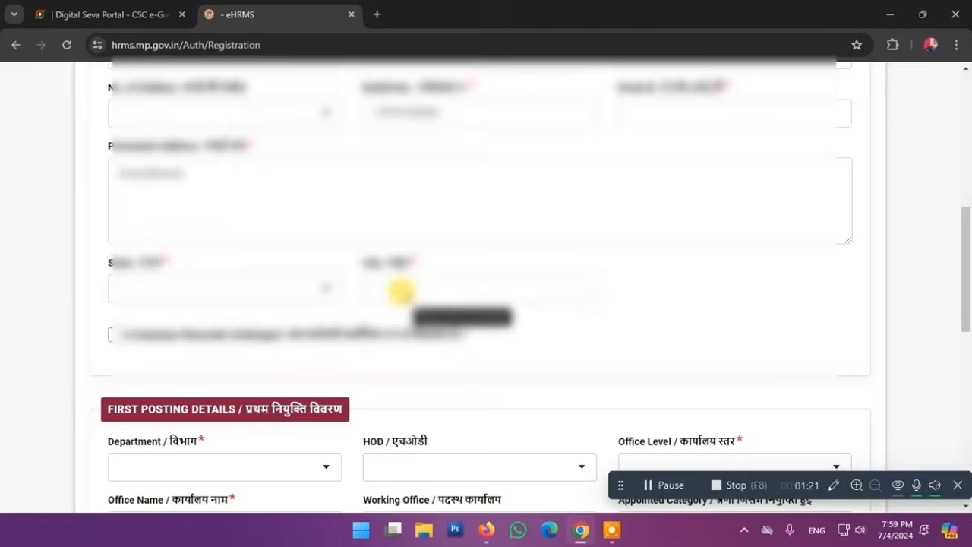
{"action": "left_click_drag", "start_coordinate": [967, 254], "coordinate": [958, 332]}
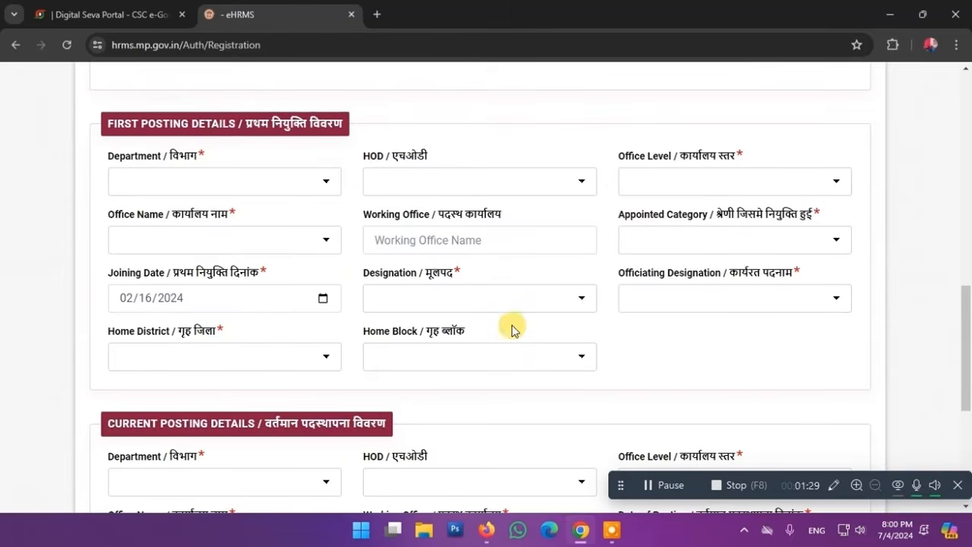
{"action": "left_click", "coordinate": [327, 184]}
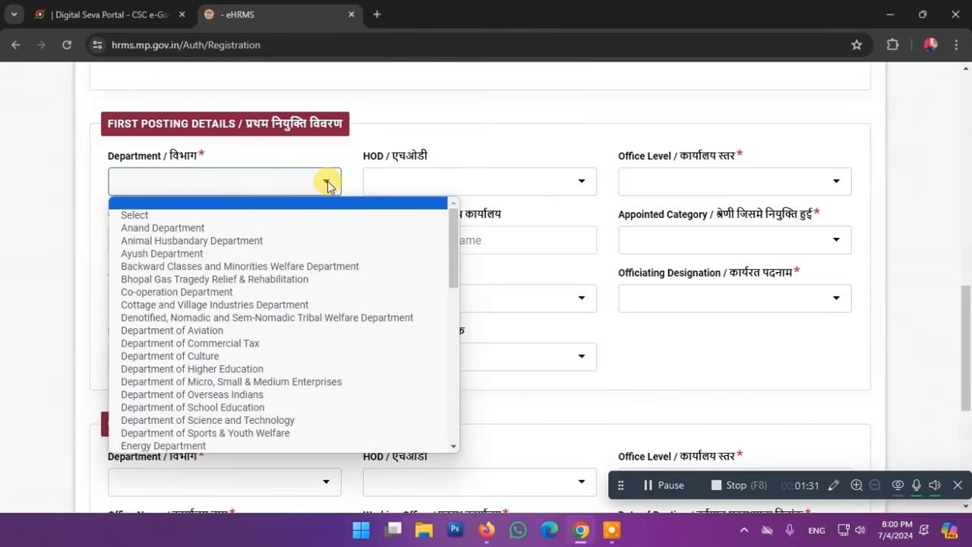
{"action": "key", "text": "r"}
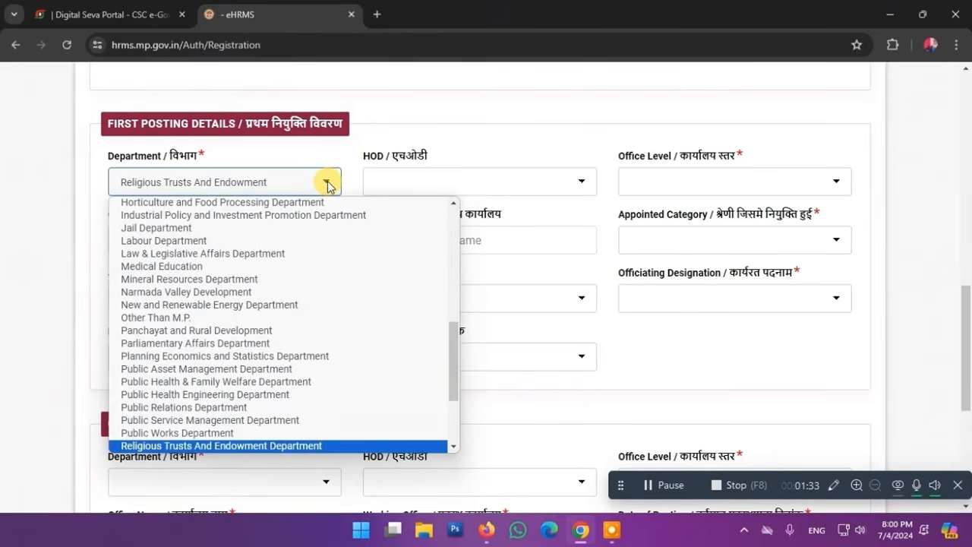
{"action": "left_click_drag", "start_coordinate": [453, 338], "coordinate": [448, 390]}
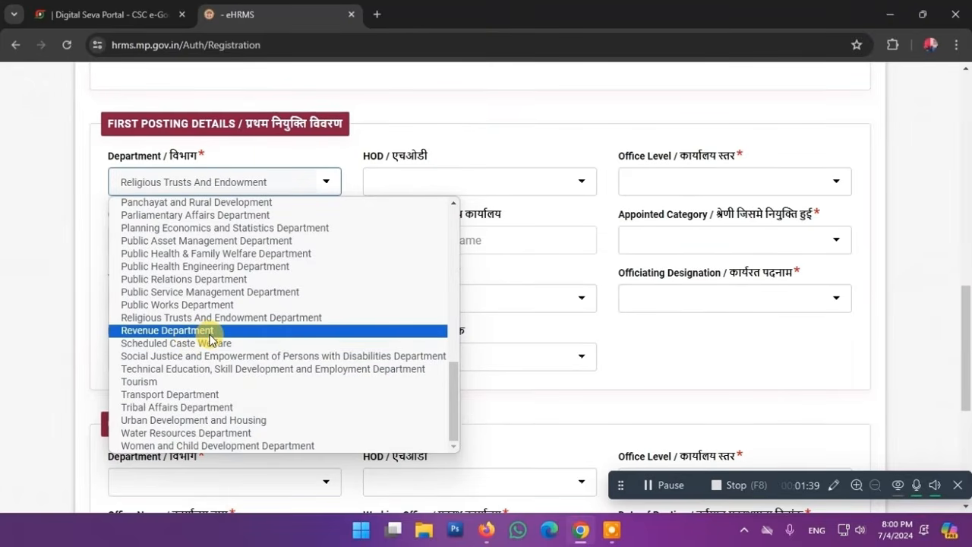
{"action": "key", "text": "h"}
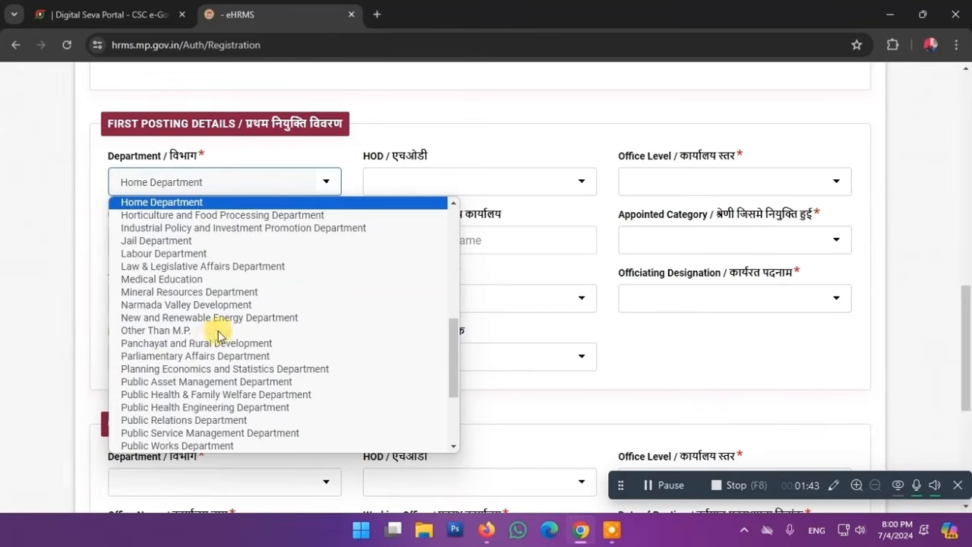
{"action": "left_click_drag", "start_coordinate": [453, 332], "coordinate": [454, 355]}
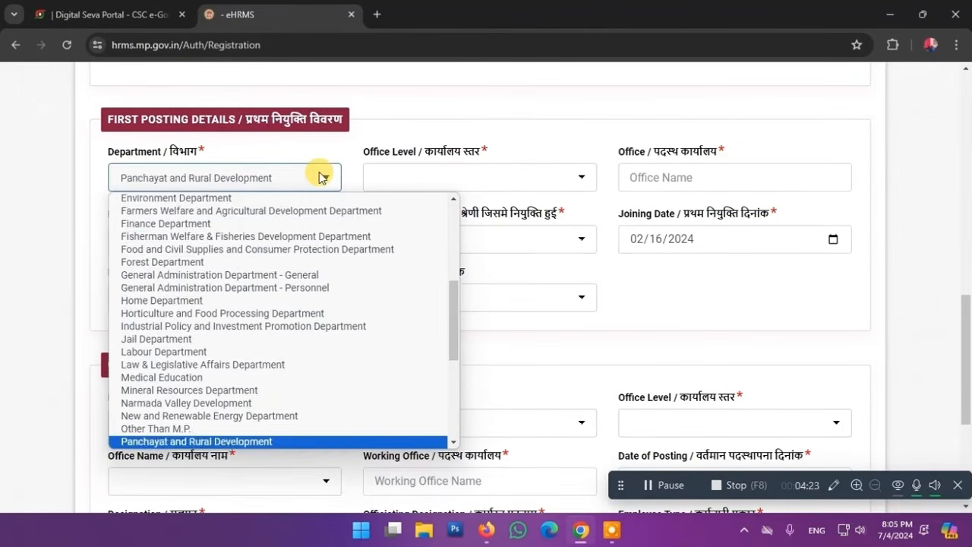
{"action": "key", "text": "Down"}
{"action": "key", "text": "Down"}
{"action": "key", "text": "Down"}
{"action": "key", "text": "Down"}
{"action": "key", "text": "Down"}
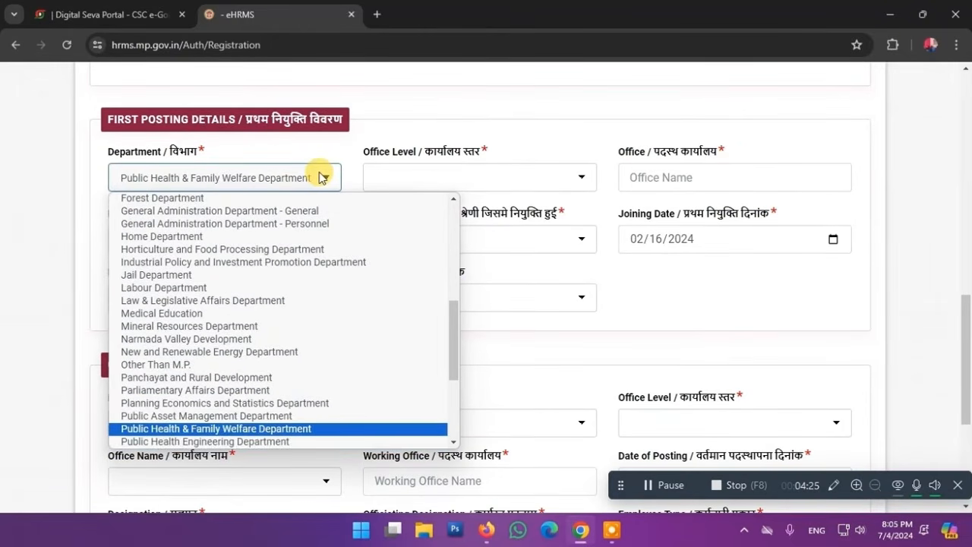
{"action": "key", "text": "Up"}
{"action": "key", "text": "Return"}
Step: Set the first posting HOD to Directorate of Health Service and the office level to BlockLevel
{"action": "left_click", "coordinate": [448, 173]}
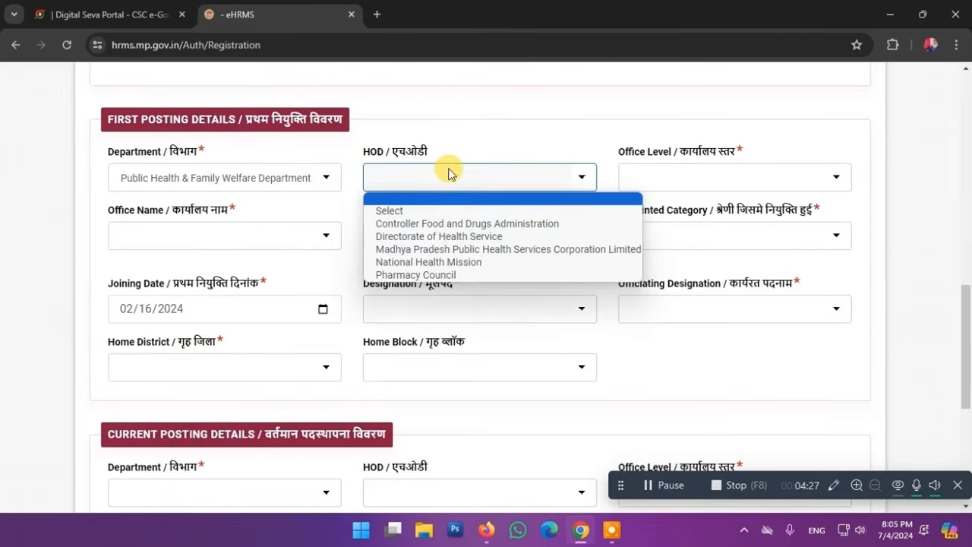
{"action": "left_click", "coordinate": [421, 236]}
{"action": "left_click", "coordinate": [803, 169]}
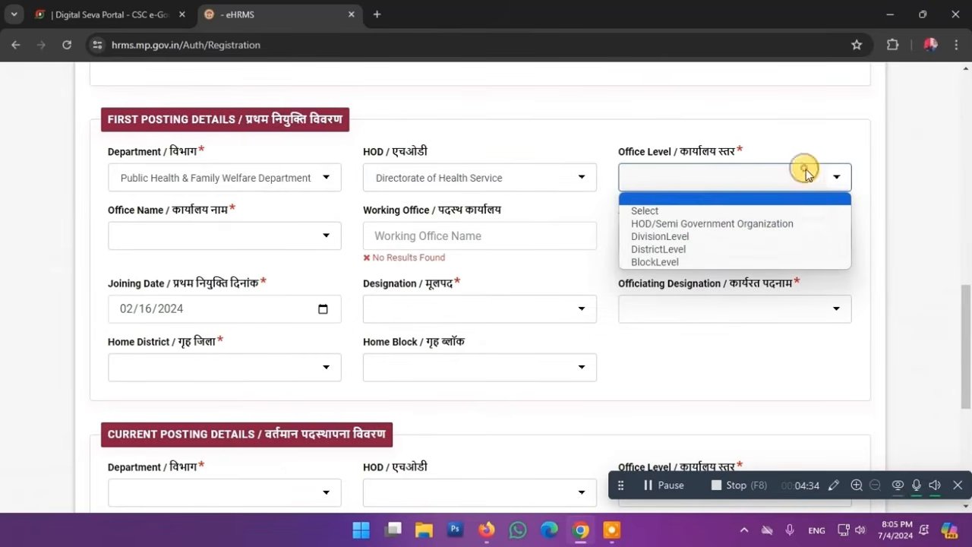
{"action": "left_click", "coordinate": [690, 261]}
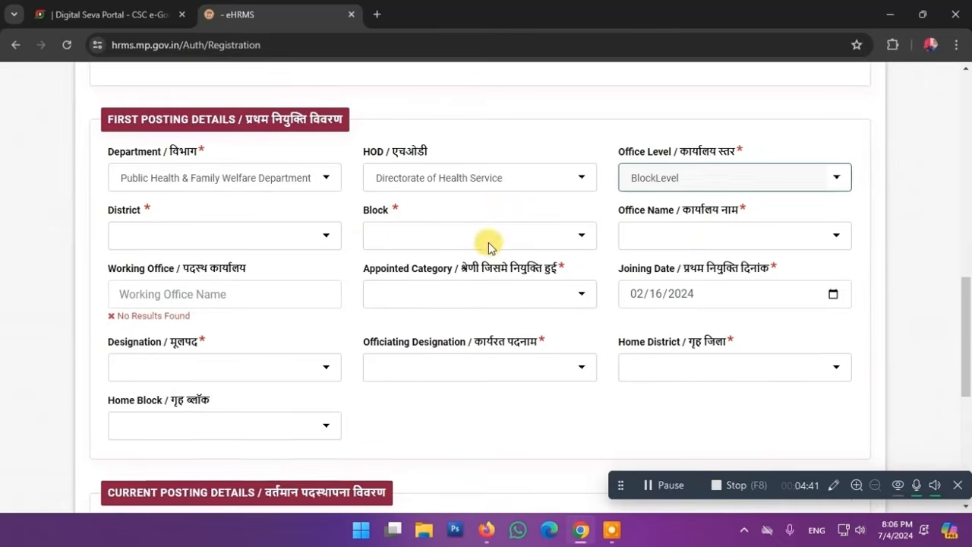
Step: Set both the district and the block of the first posting to Rewa
{"action": "left_click", "coordinate": [311, 242]}
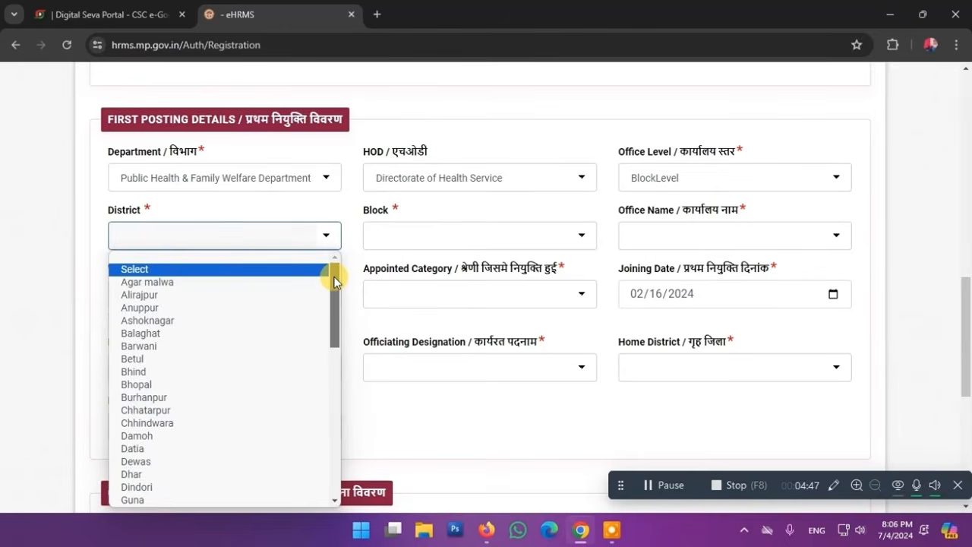
{"action": "left_click_drag", "start_coordinate": [334, 282], "coordinate": [334, 284]}
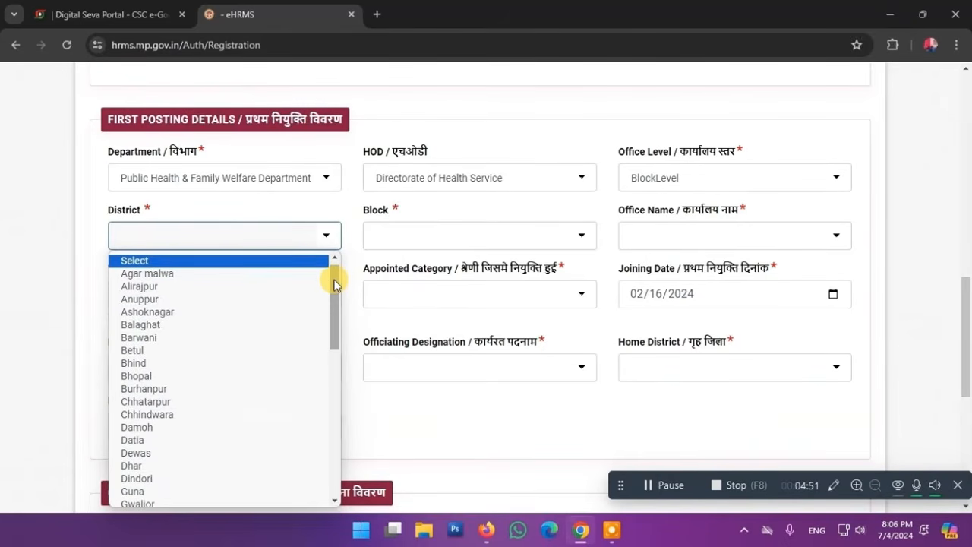
{"action": "type", "text": "re"}
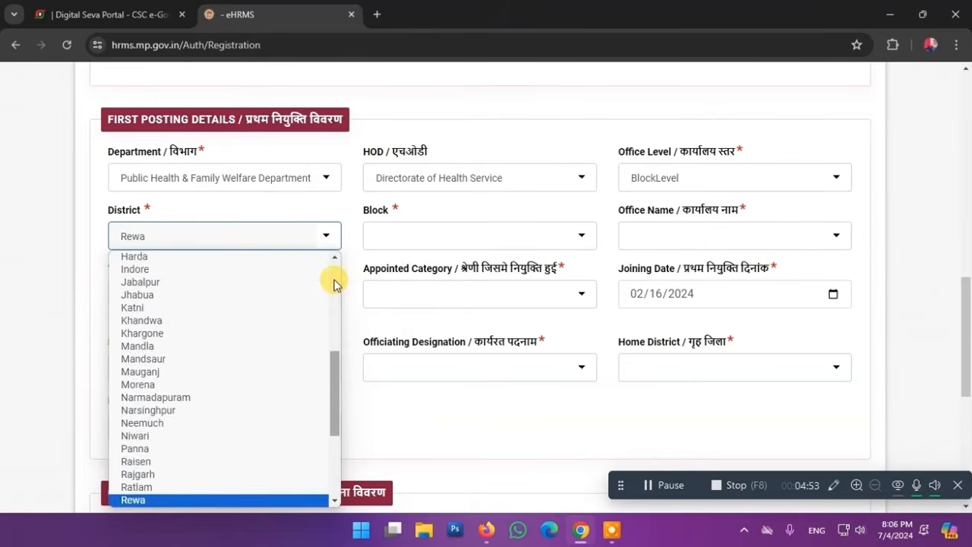
{"action": "key", "text": "Return"}
{"action": "left_click", "coordinate": [438, 243]}
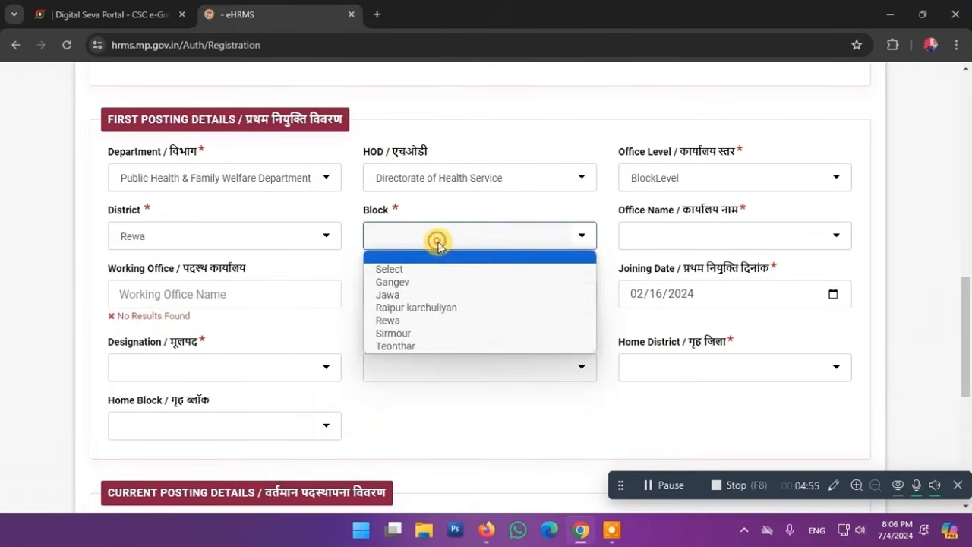
{"action": "left_click", "coordinate": [426, 320]}
Step: Set the first posting office name to Chief Block Medical Officer Rewa and the working office to Community Health Centre Govindgarh
{"action": "left_click", "coordinate": [709, 237]}
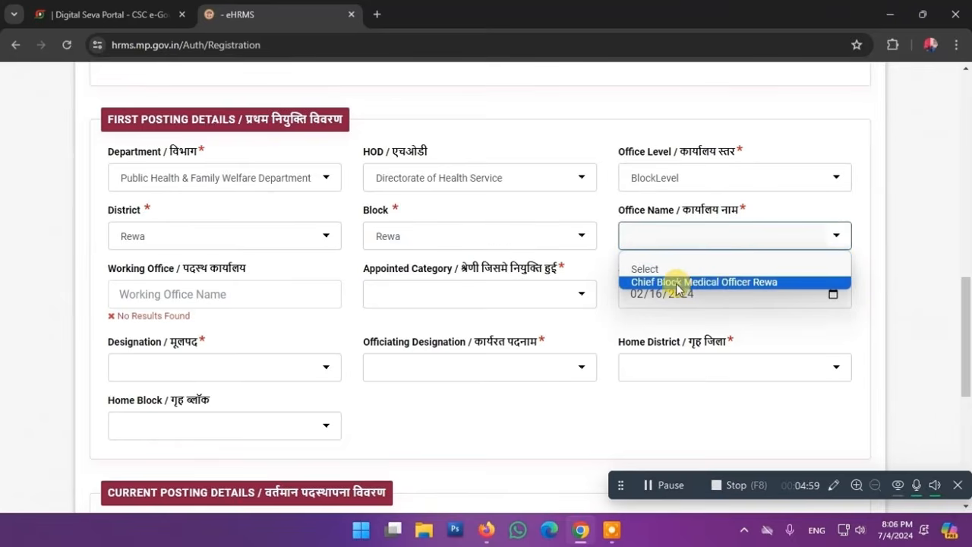
{"action": "left_click", "coordinate": [739, 283]}
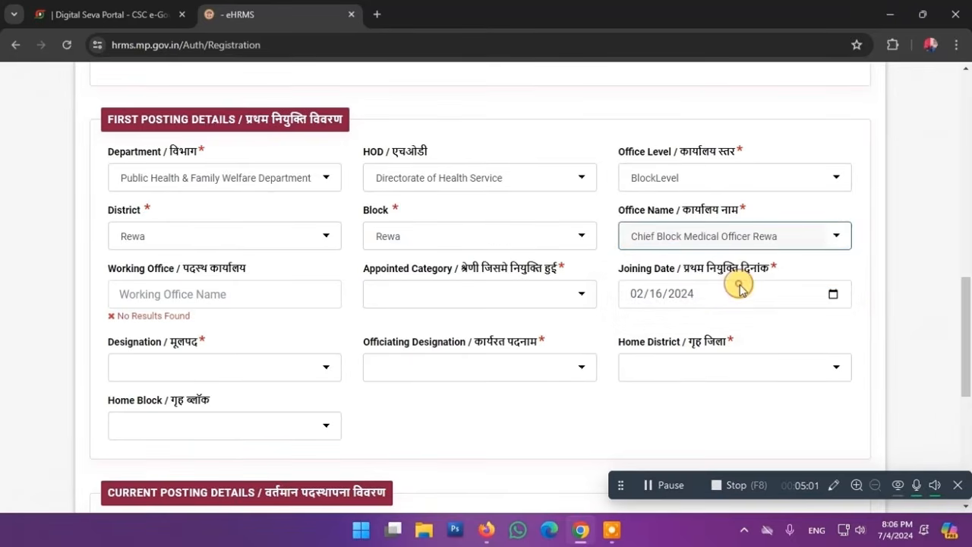
{"action": "left_click", "coordinate": [290, 292]}
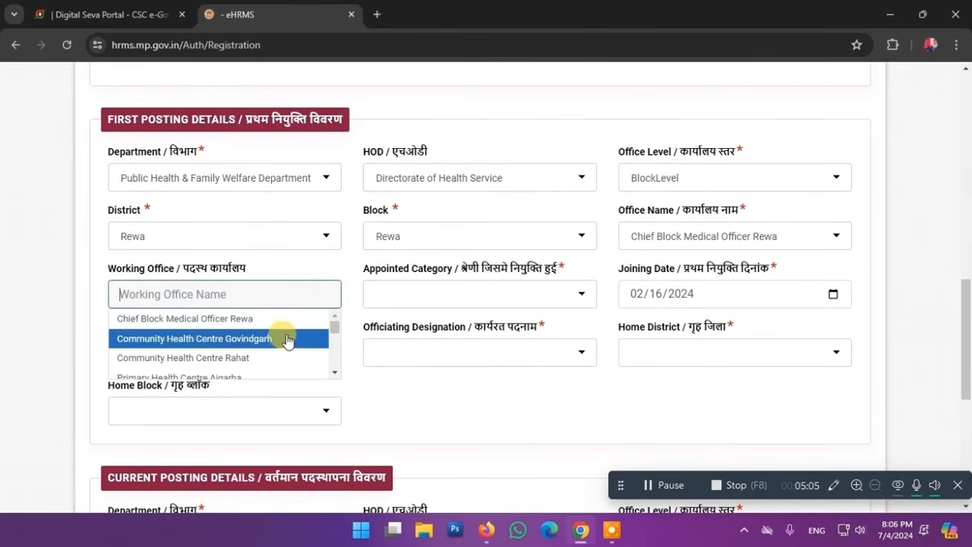
{"action": "mouse_move", "coordinate": [335, 326]}
{"action": "left_mouse_down"}
{"action": "mouse_move", "coordinate": [332, 351]}
{"action": "mouse_move", "coordinate": [336, 328]}
{"action": "left_mouse_up"}
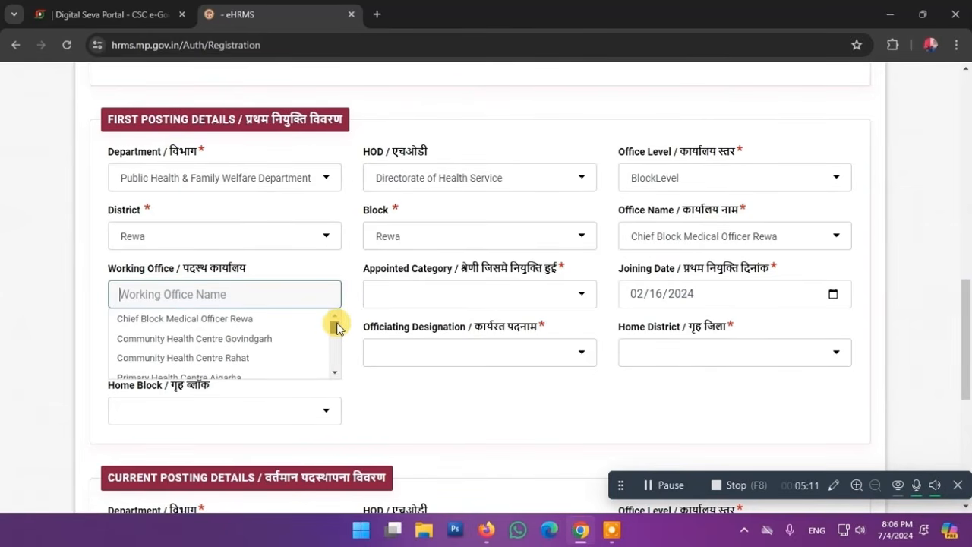
{"action": "left_click", "coordinate": [266, 338]}
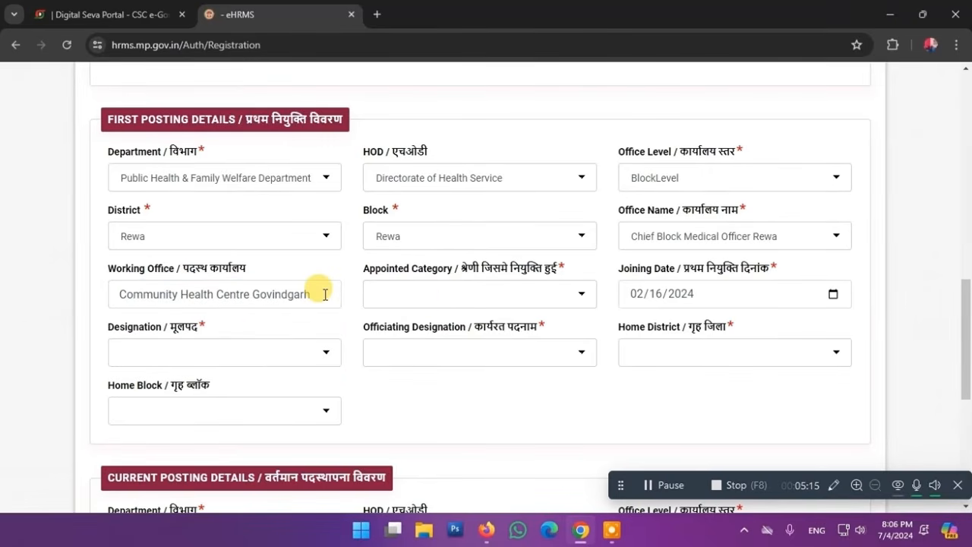
Step: Set the appointed category of the first posting to Gen/UR and the designation to Radiographer
{"action": "left_click", "coordinate": [565, 293]}
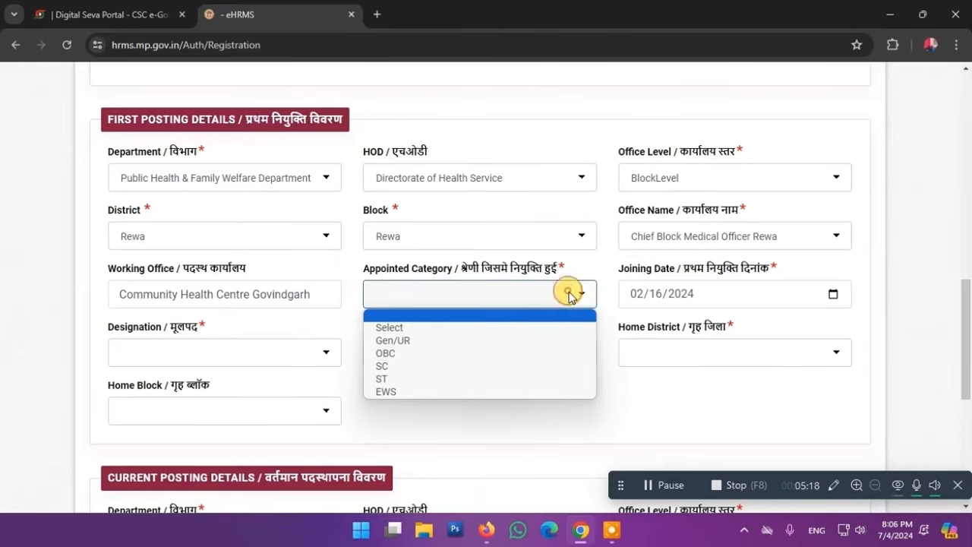
{"action": "left_click", "coordinate": [512, 339]}
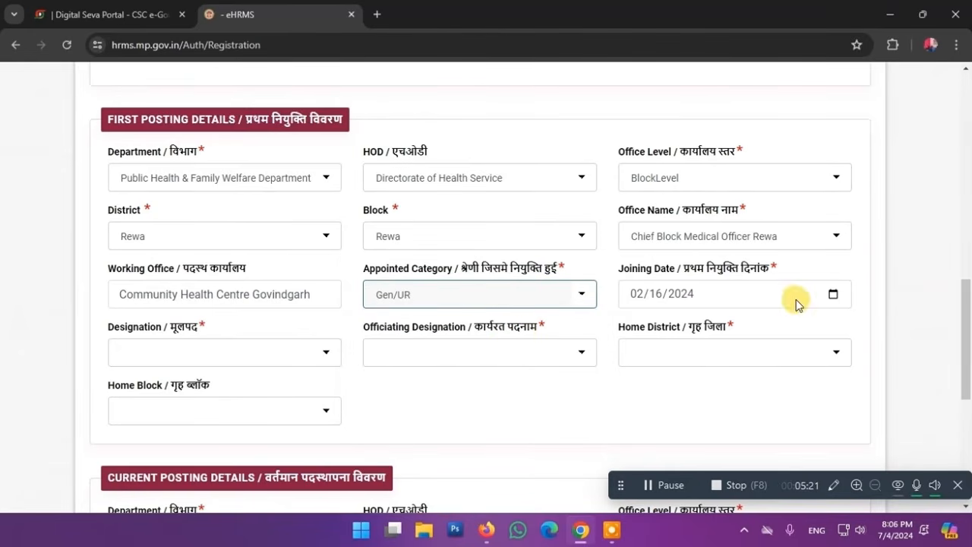
{"action": "left_click", "coordinate": [326, 360]}
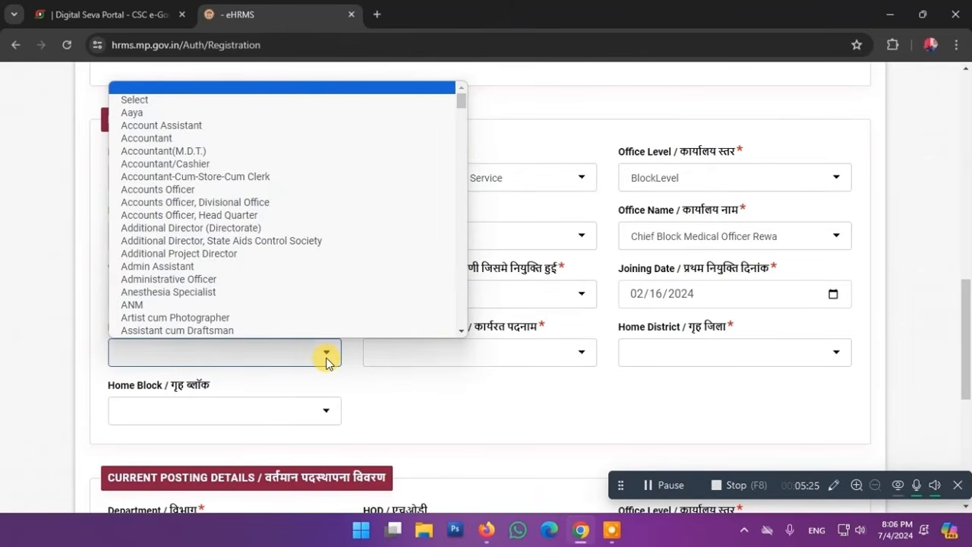
{"action": "key", "text": "r"}
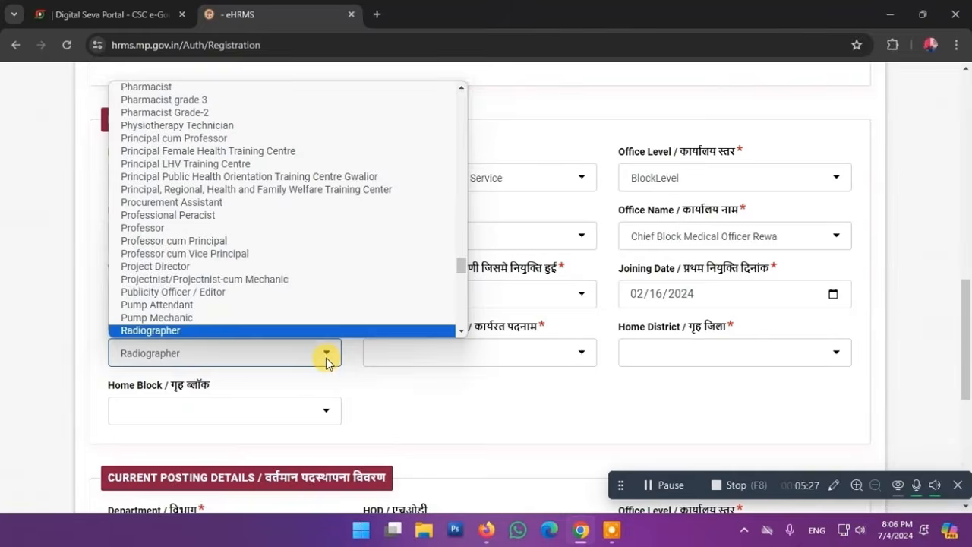
{"action": "key", "text": "Return"}
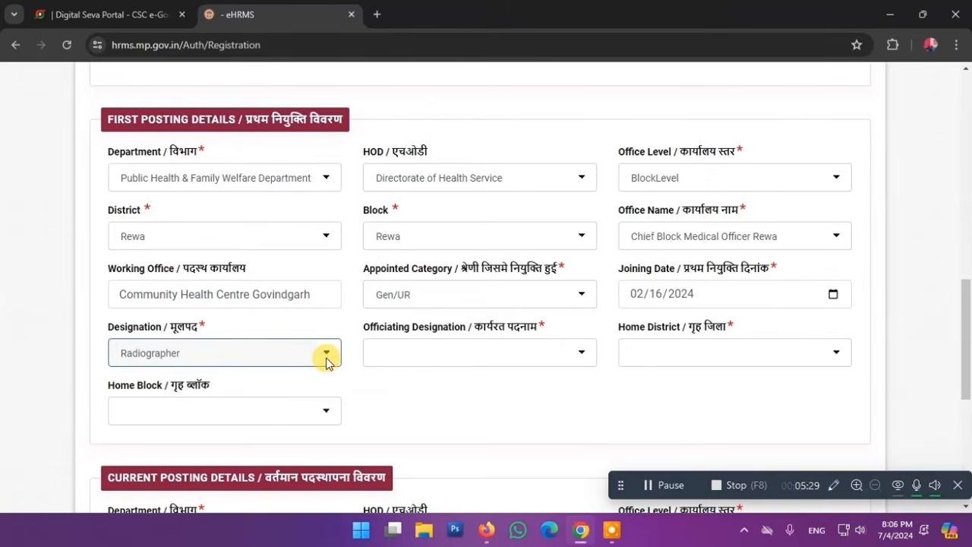
Step: Set the officiating designation of the first posting to Radiographer
{"action": "left_click", "coordinate": [568, 357]}
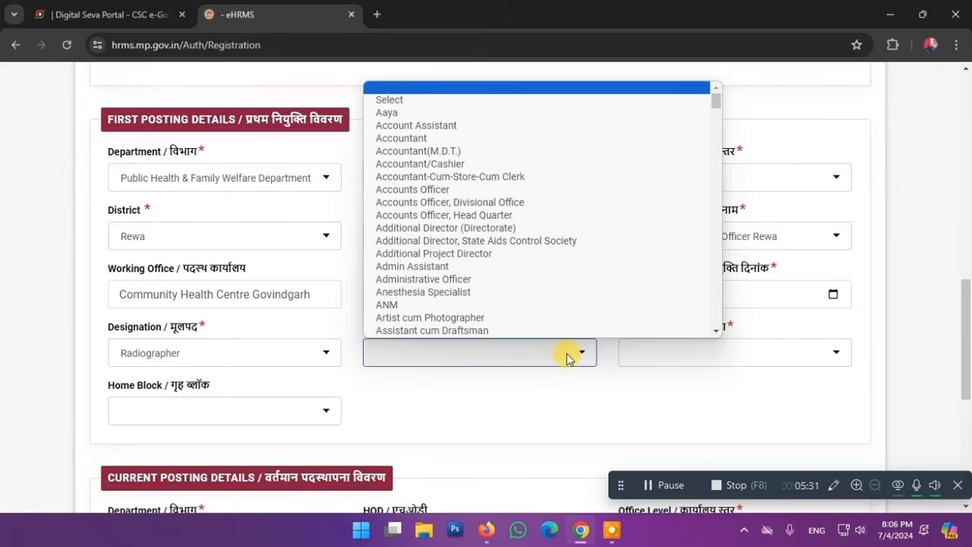
{"action": "key", "text": "r"}
{"action": "key", "text": "Return"}
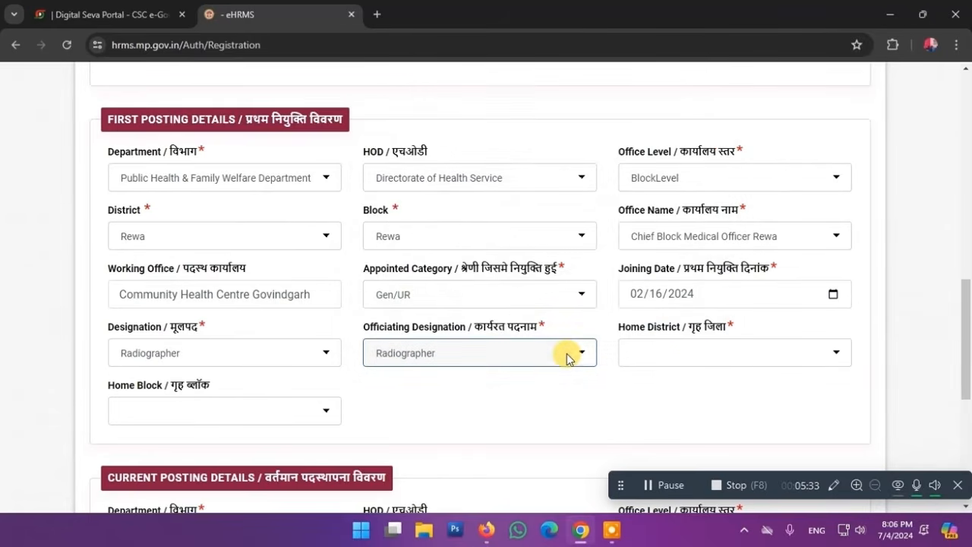
Step: Set the home district in the first posting details to Rewa and the home block to Jawa
{"action": "left_click", "coordinate": [693, 357]}
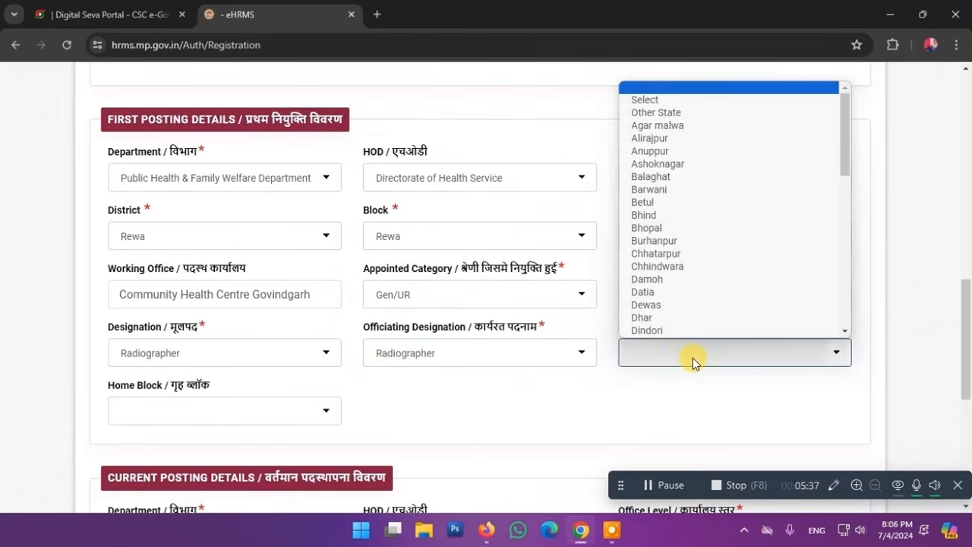
{"action": "type", "text": "re"}
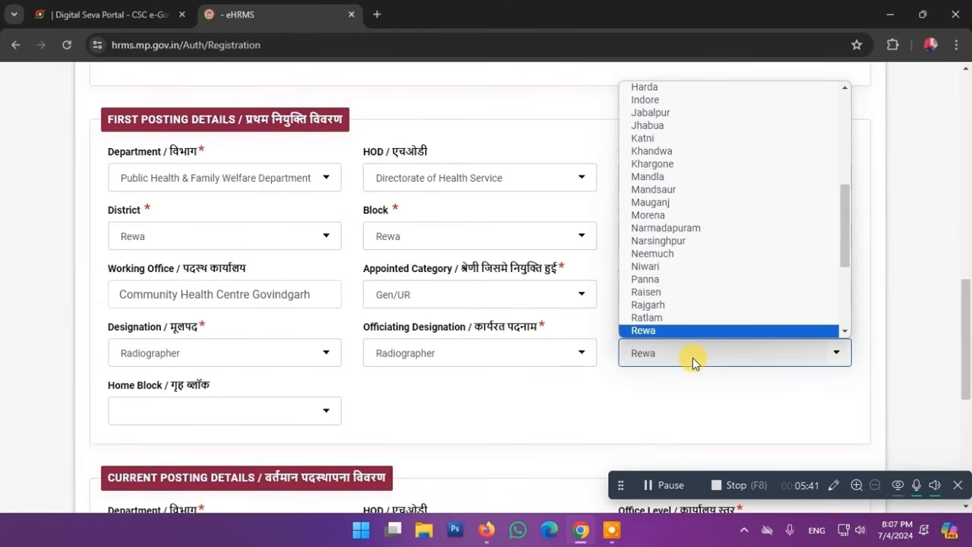
{"action": "key", "text": "Return"}
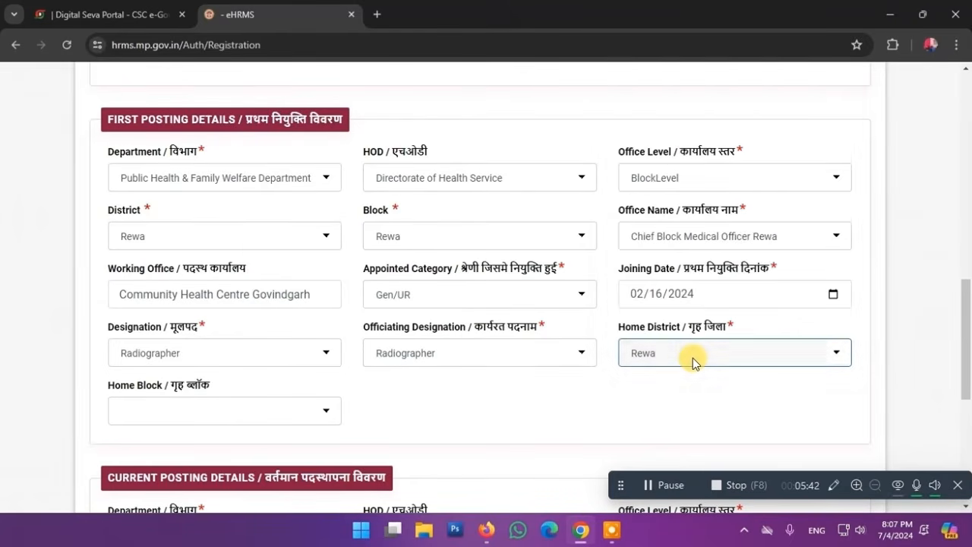
{"action": "left_click", "coordinate": [327, 408]}
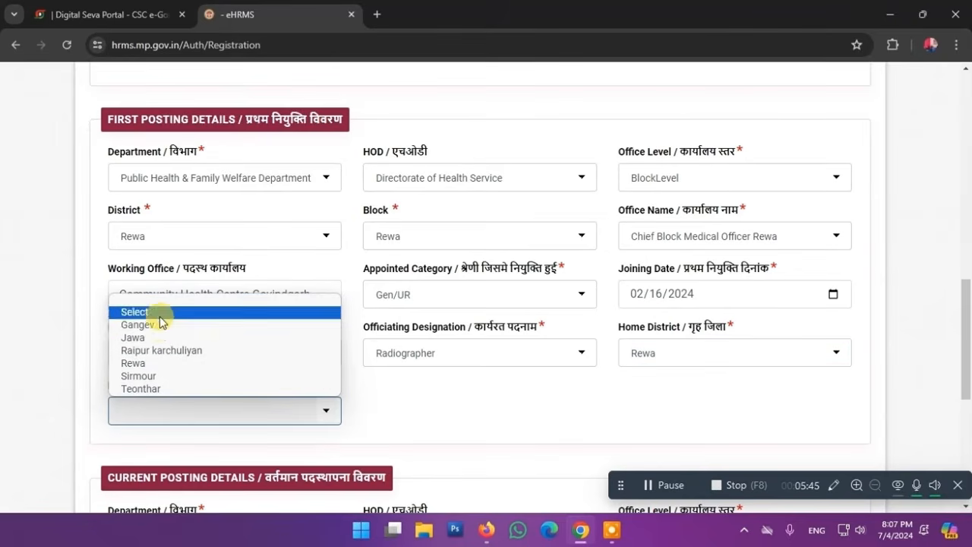
{"action": "left_click", "coordinate": [163, 339]}
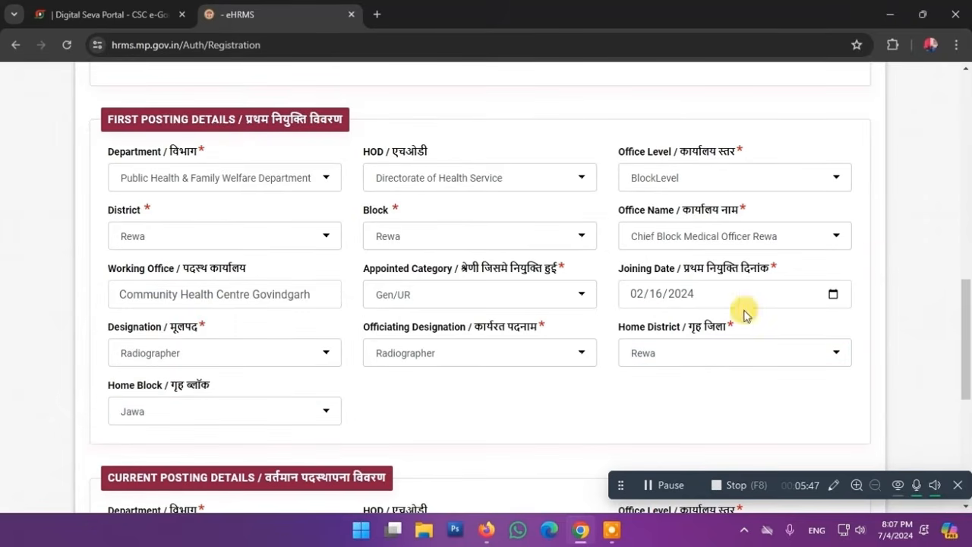
Step: Set the department in the current posting details to Public Health & Family Welfare Department
{"action": "left_click_drag", "start_coordinate": [966, 304], "coordinate": [969, 404]}
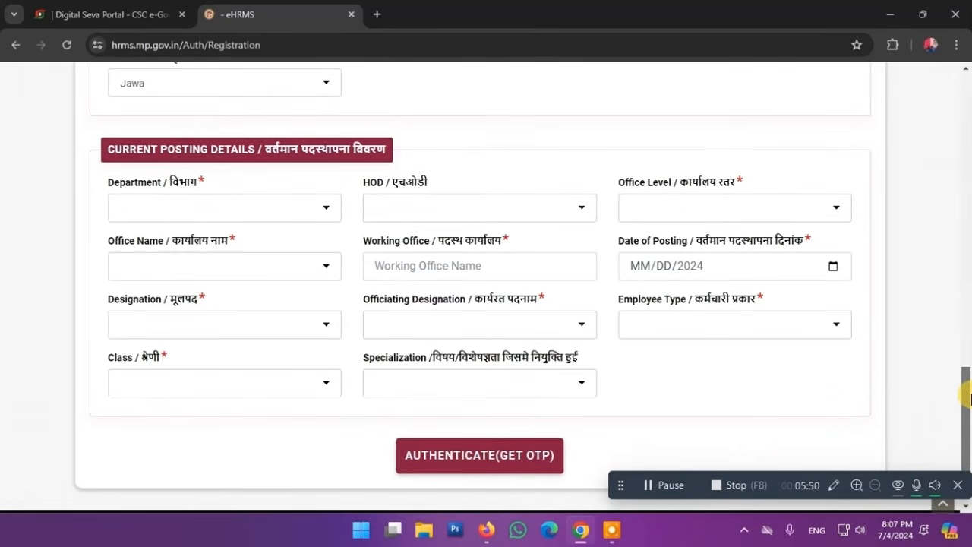
{"action": "left_click", "coordinate": [334, 208]}
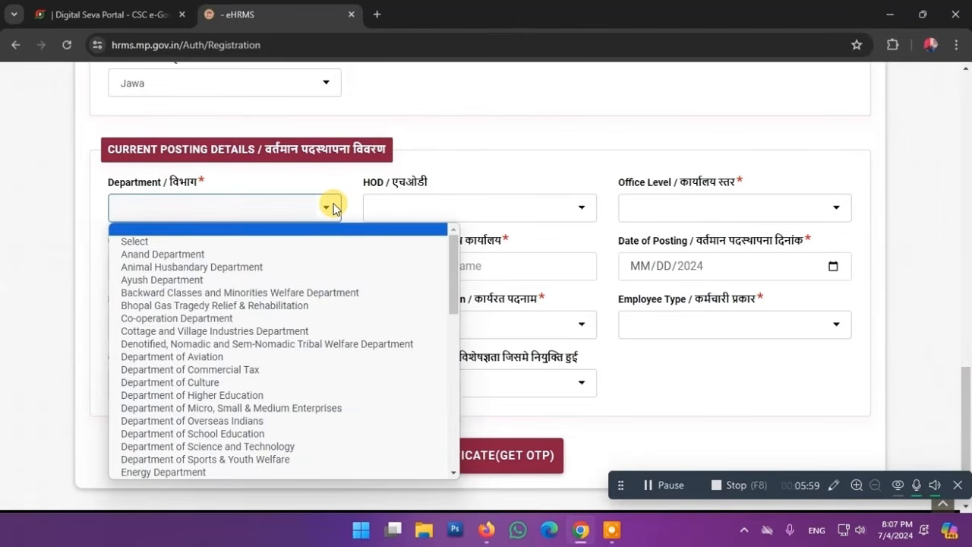
{"action": "mouse_move", "coordinate": [965, 377]}
{"action": "left_mouse_down"}
{"action": "mouse_move", "coordinate": [966, 309]}
{"action": "mouse_move", "coordinate": [965, 380]}
{"action": "left_mouse_up"}
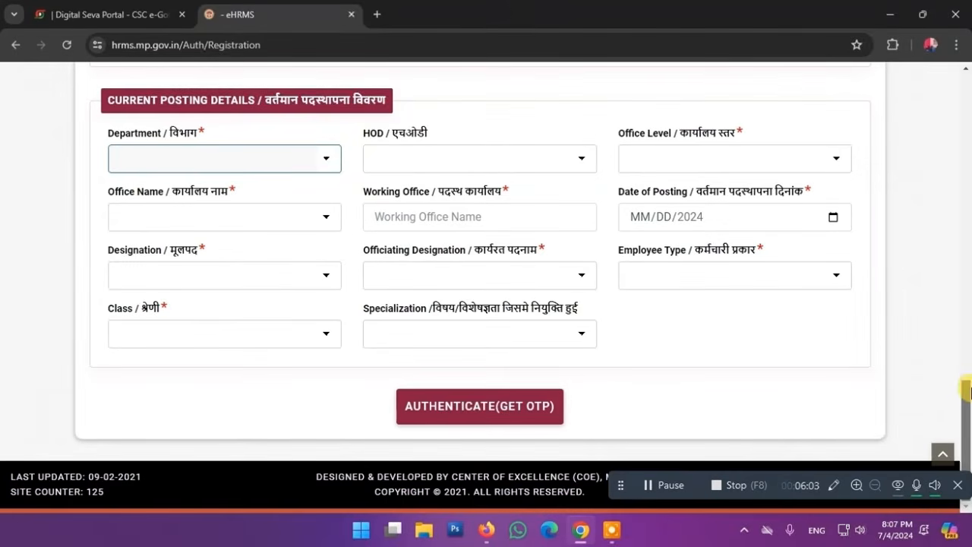
{"action": "left_click", "coordinate": [327, 168]}
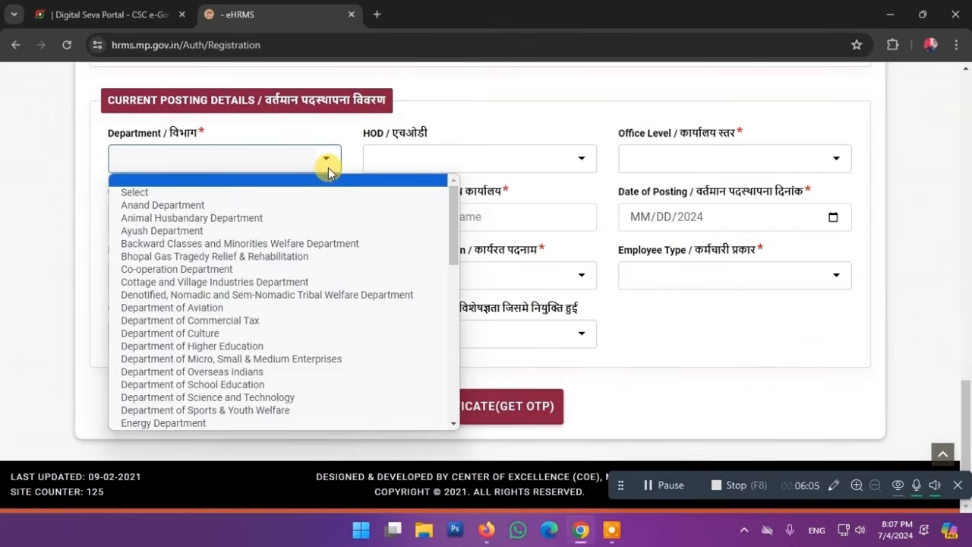
{"action": "type", "text": "pu"}
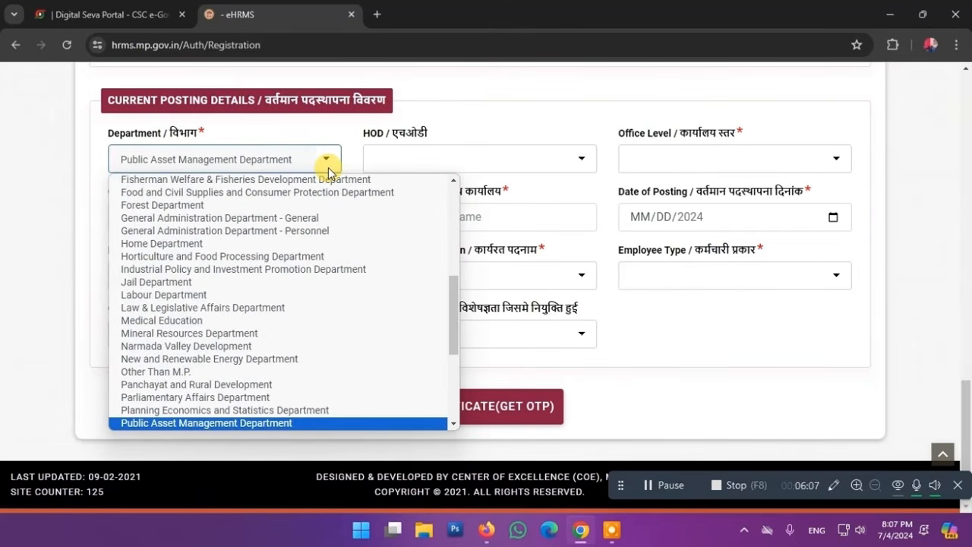
{"action": "key", "text": "Down"}
{"action": "key", "text": "Return"}
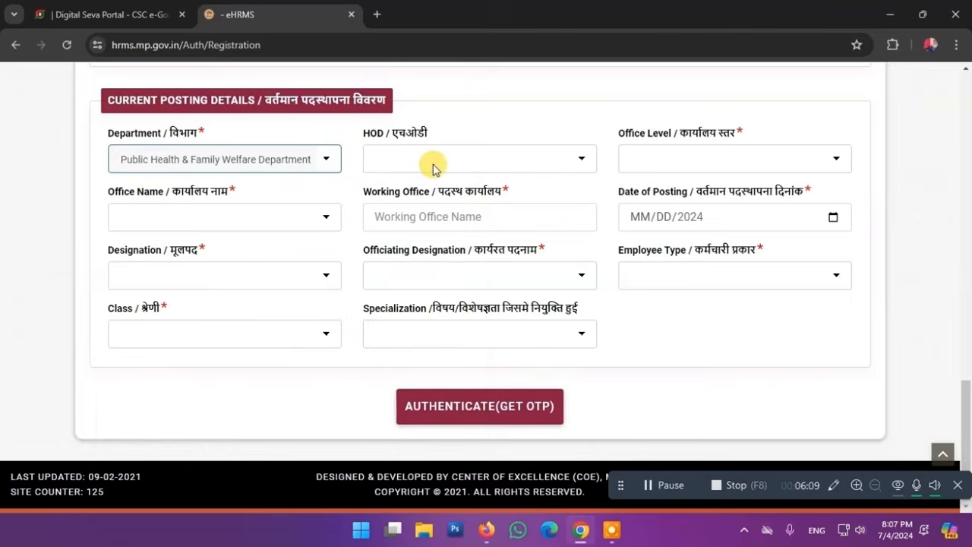
Step: Set the current posting HOD to Directorate of Health Service and the office level to BlockLevel
{"action": "left_click", "coordinate": [434, 168]}
{"action": "left_click", "coordinate": [483, 218]}
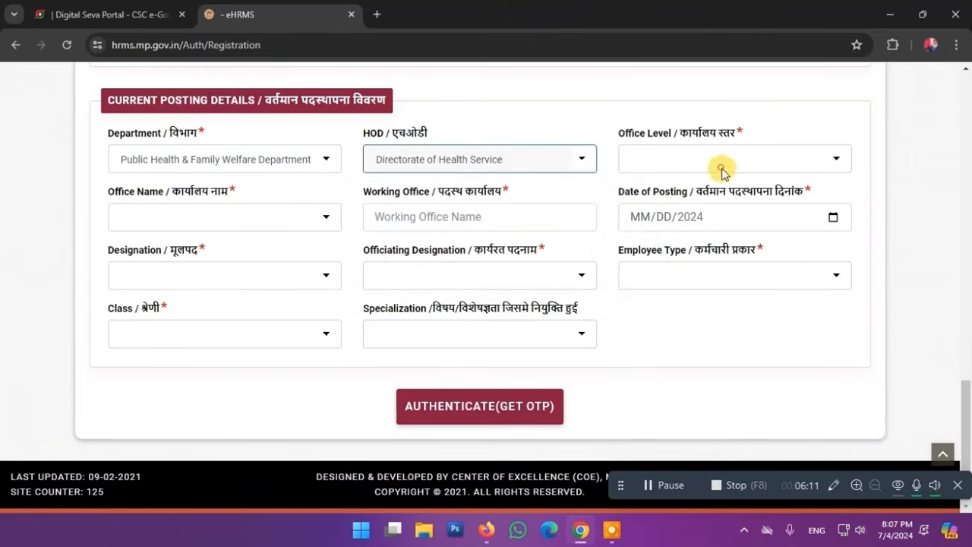
{"action": "left_click", "coordinate": [721, 168]}
{"action": "left_click", "coordinate": [766, 243]}
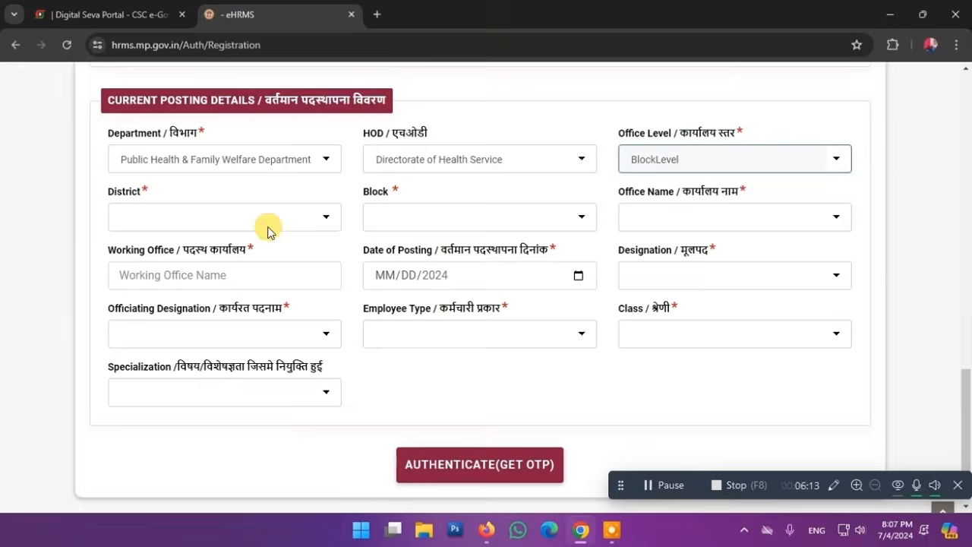
Step: Set the district of the current posting to Rewa
{"action": "left_click", "coordinate": [278, 219]}
{"action": "type", "text": "re"}
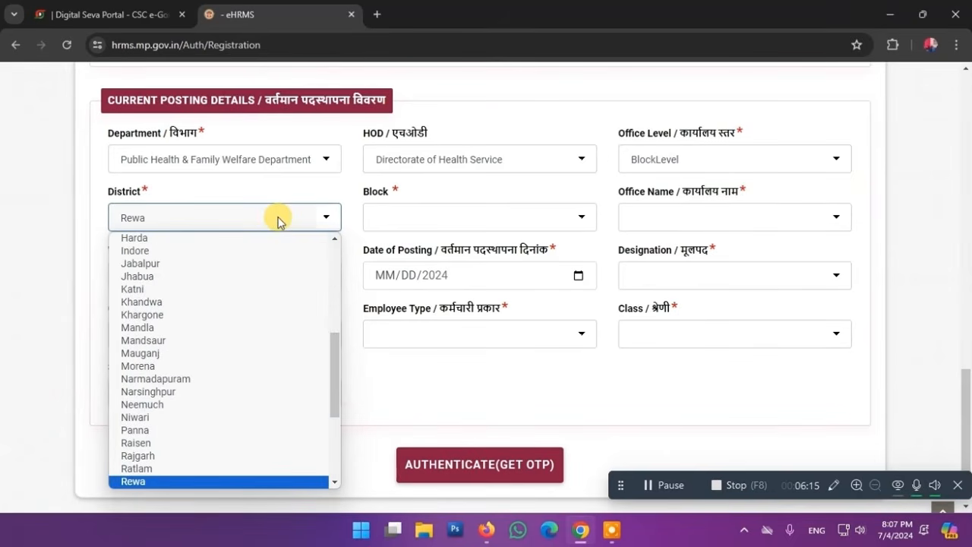
{"action": "key", "text": "Return"}
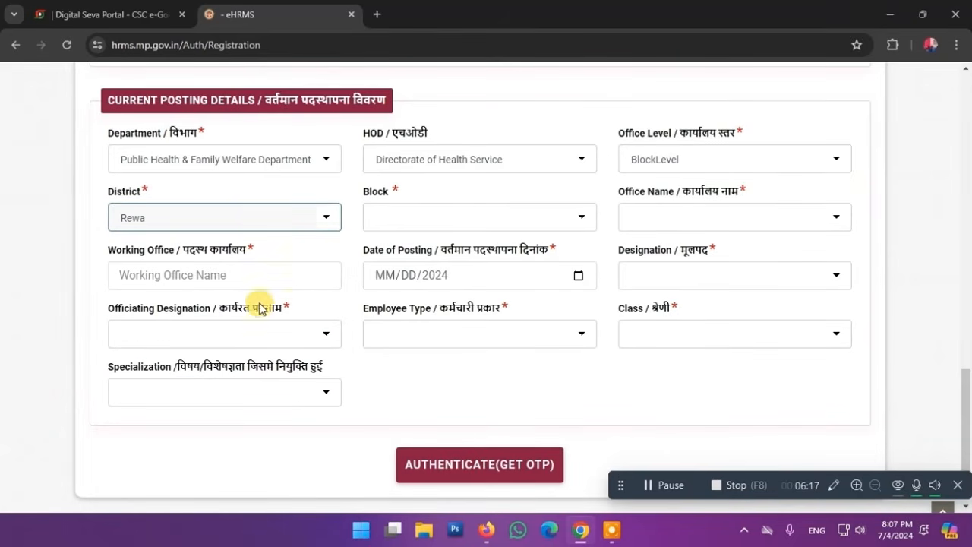
Step: Set both the designation and the officiating designation of the current posting to Radiographer
{"action": "left_click", "coordinate": [809, 281]}
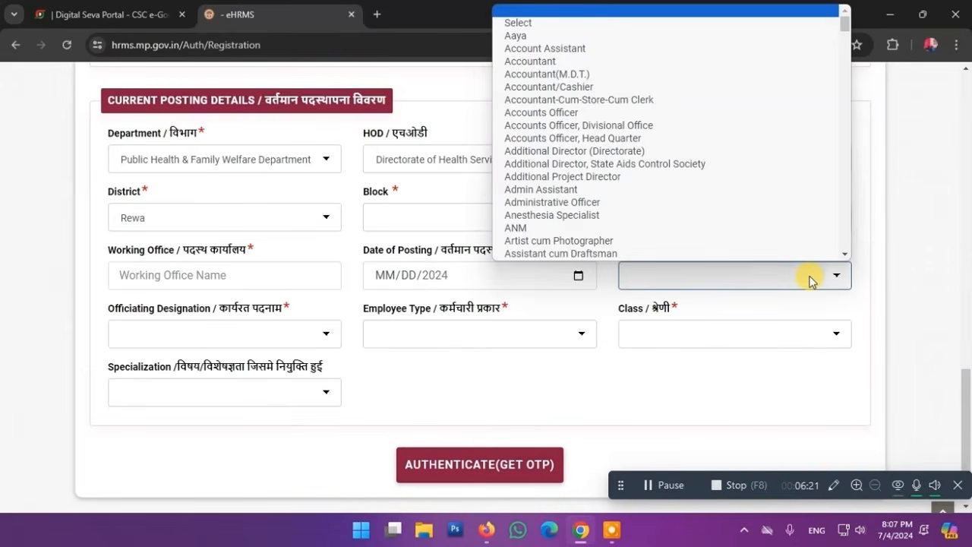
{"action": "key", "text": "r"}
{"action": "key", "text": "Return"}
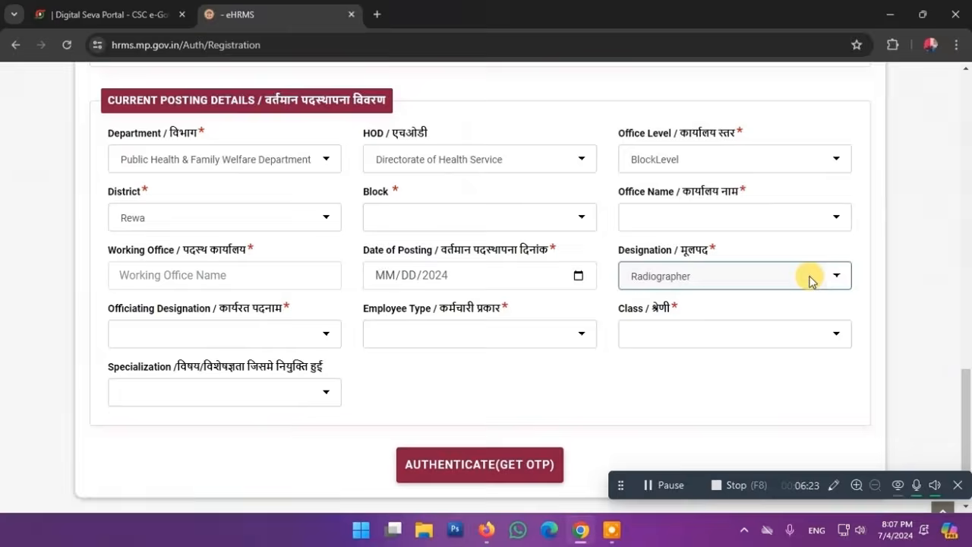
{"action": "left_click", "coordinate": [307, 342]}
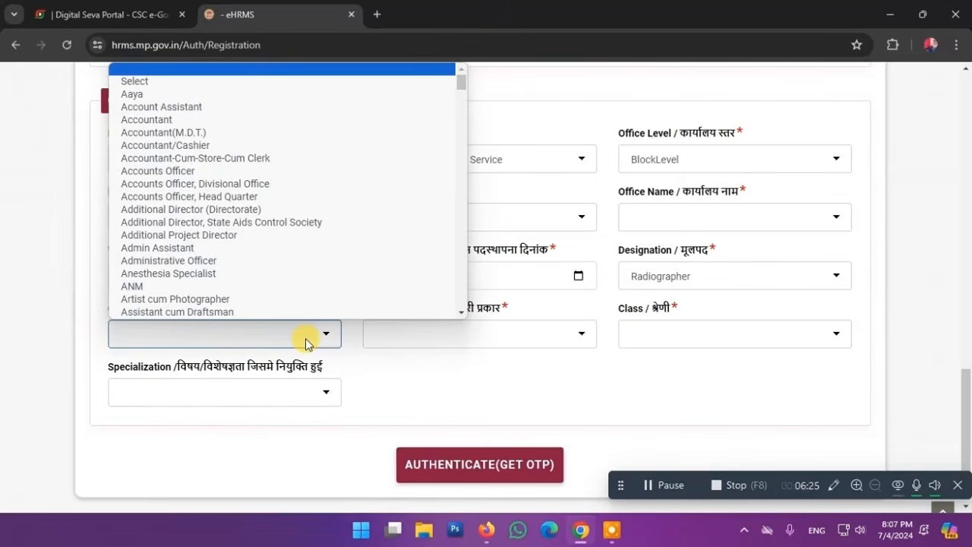
{"action": "key", "text": "r"}
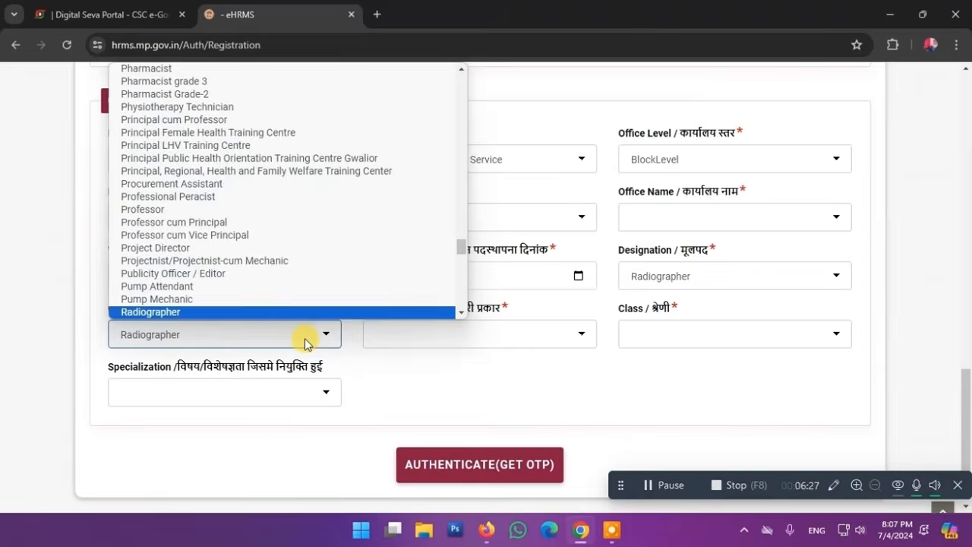
{"action": "key", "text": "Return"}
Step: Set the current posting's employee type to Regular and the class to Class 3 - Non executive
{"action": "left_click", "coordinate": [506, 342]}
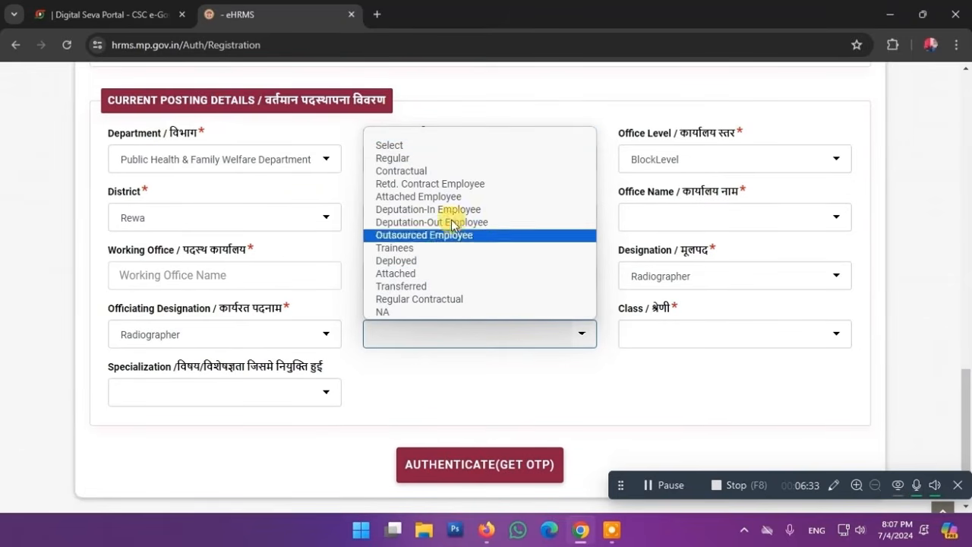
{"action": "left_click", "coordinate": [433, 158]}
{"action": "left_click", "coordinate": [797, 335]}
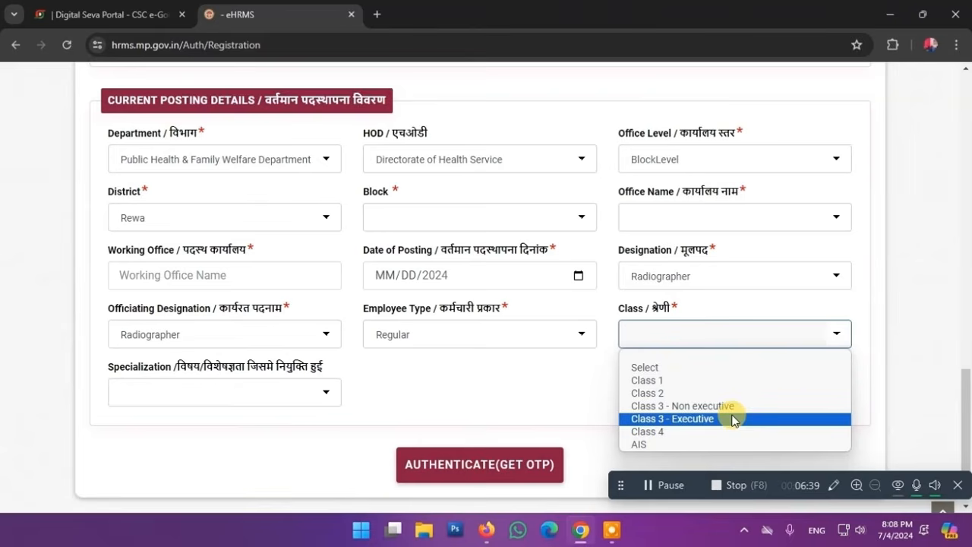
{"action": "left_click", "coordinate": [650, 406]}
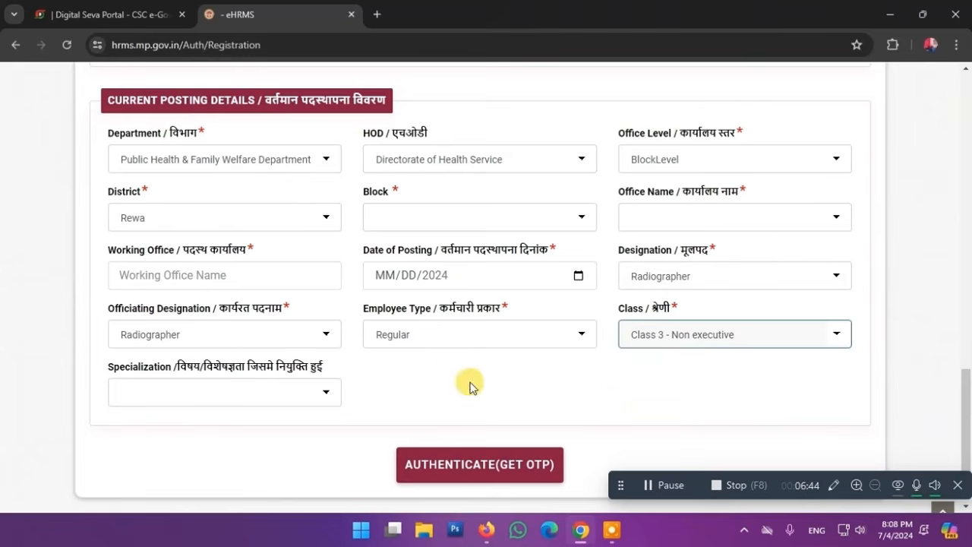
Step: Set the specialization in the current posting details to Radiologist
{"action": "left_click", "coordinate": [312, 393]}
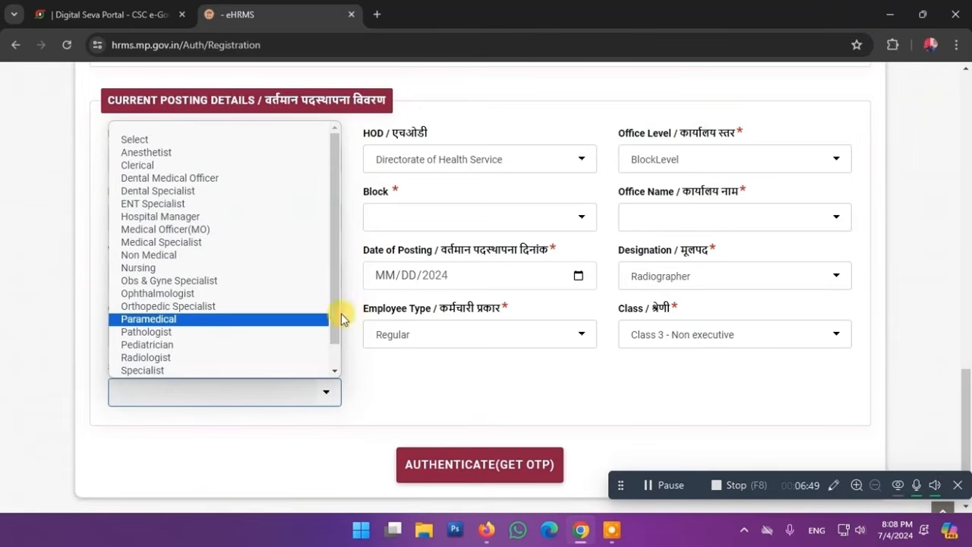
{"action": "mouse_move", "coordinate": [334, 316]}
{"action": "left_mouse_down"}
{"action": "mouse_move", "coordinate": [329, 343]}
{"action": "mouse_move", "coordinate": [337, 287]}
{"action": "mouse_move", "coordinate": [337, 327]}
{"action": "left_mouse_up"}
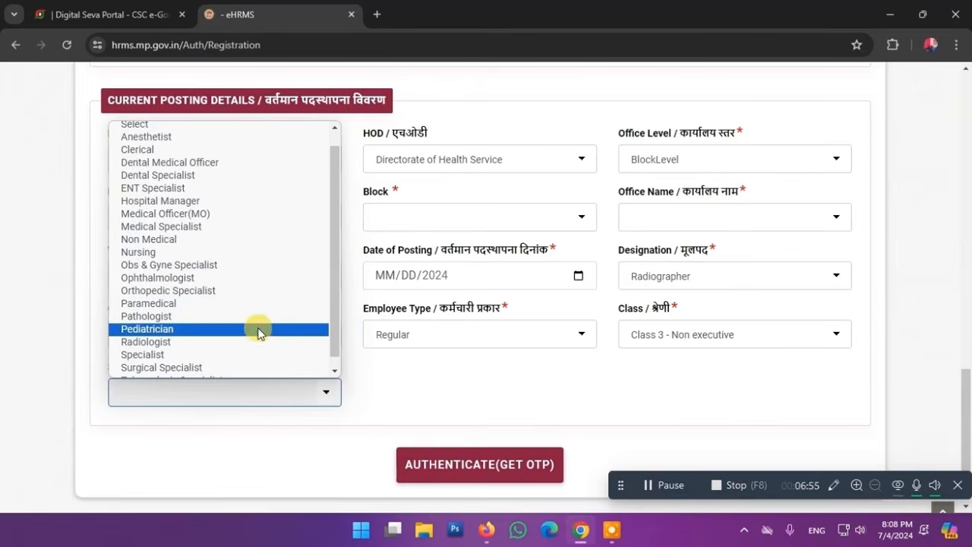
{"action": "left_click", "coordinate": [235, 342]}
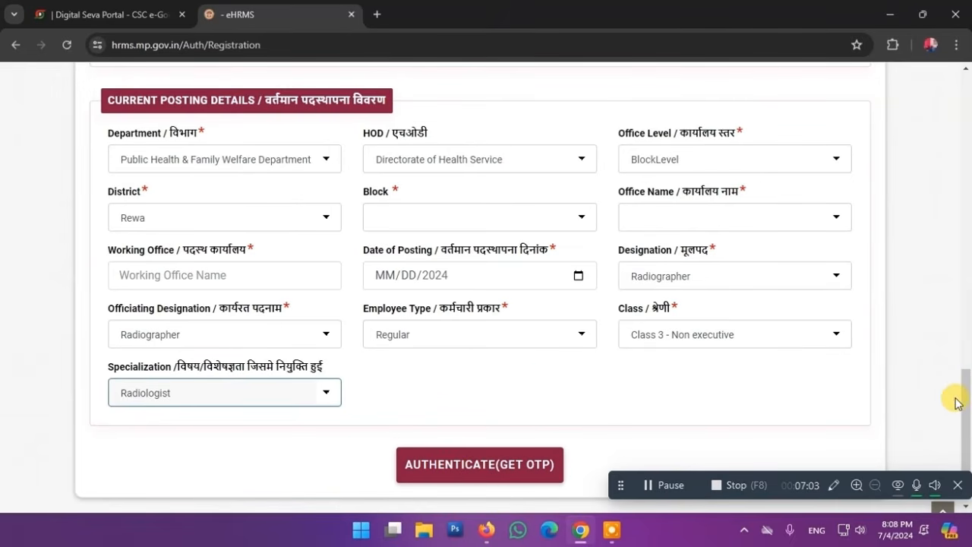
{"action": "left_click", "coordinate": [738, 480]}
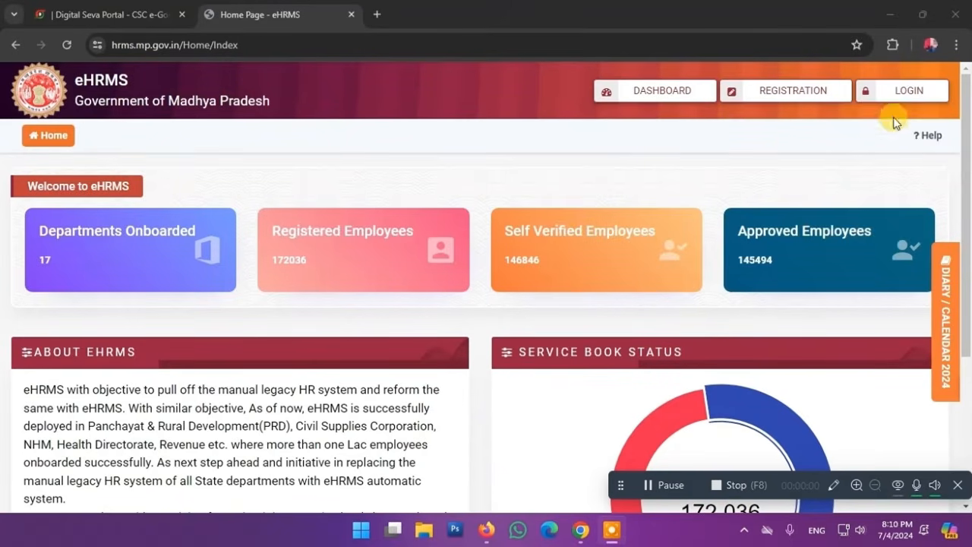
Step: Open the Login With OTP form from the eHRMS home page, ready for the mobile number
{"action": "left_click", "coordinate": [911, 97]}
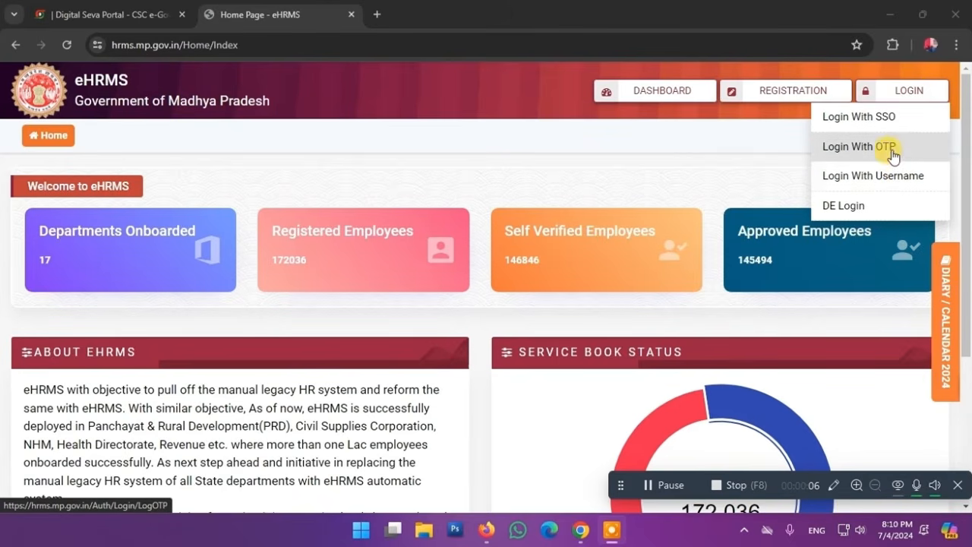
{"action": "left_click", "coordinate": [892, 154]}
{"action": "left_click", "coordinate": [423, 273]}
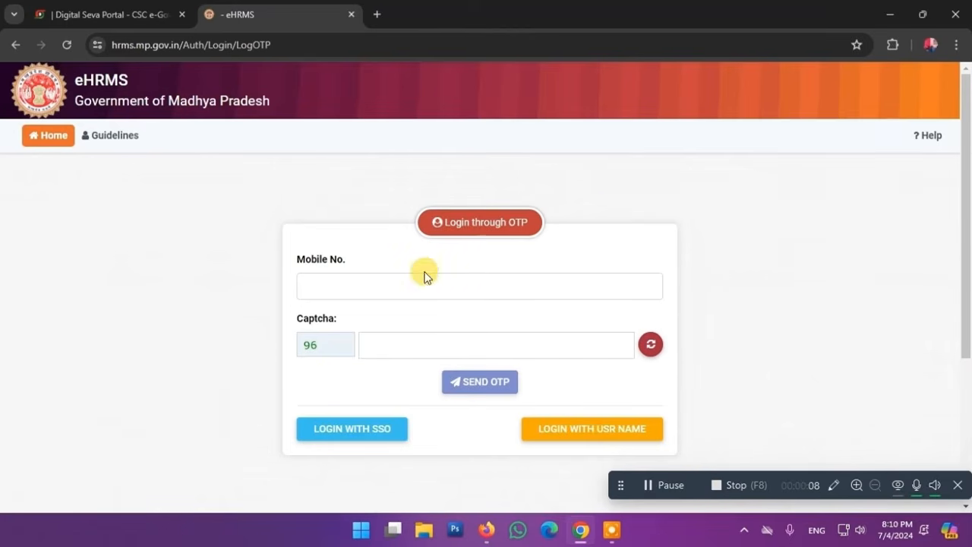
Step: Log in through OTP by entering the registered mobile number, the displayed captcha and the received OTP
{"action": "left_click", "coordinate": [375, 284]}
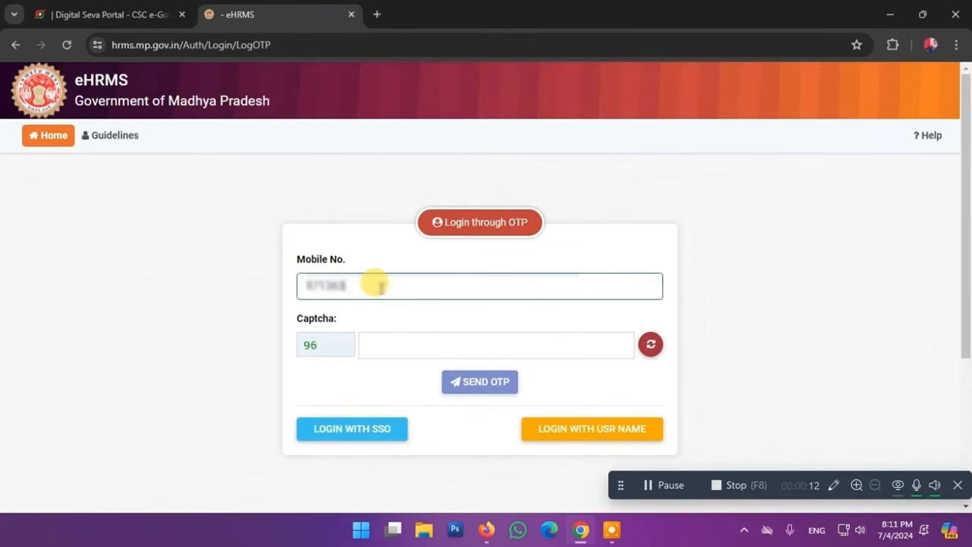
{"action": "left_click", "coordinate": [402, 342]}
{"action": "type", "text": "96"}
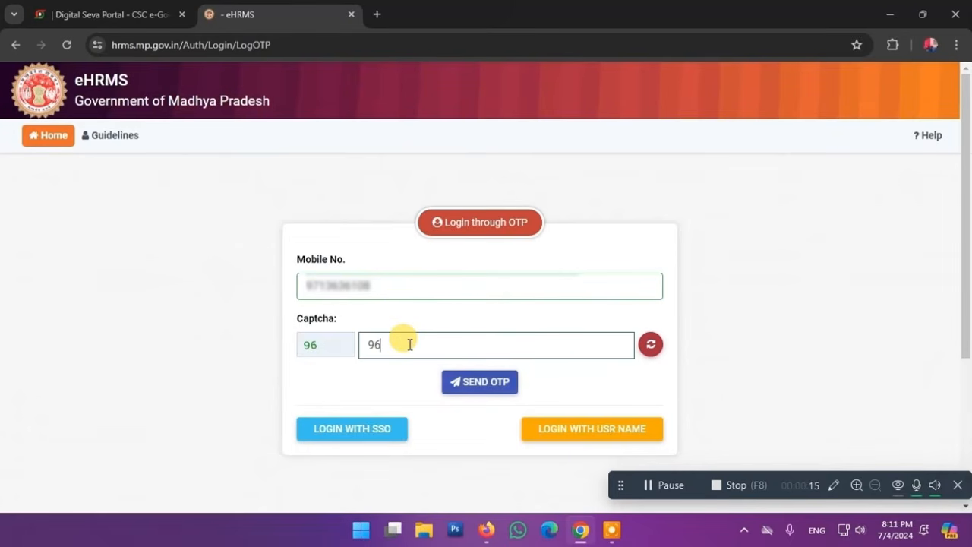
{"action": "left_click", "coordinate": [488, 382]}
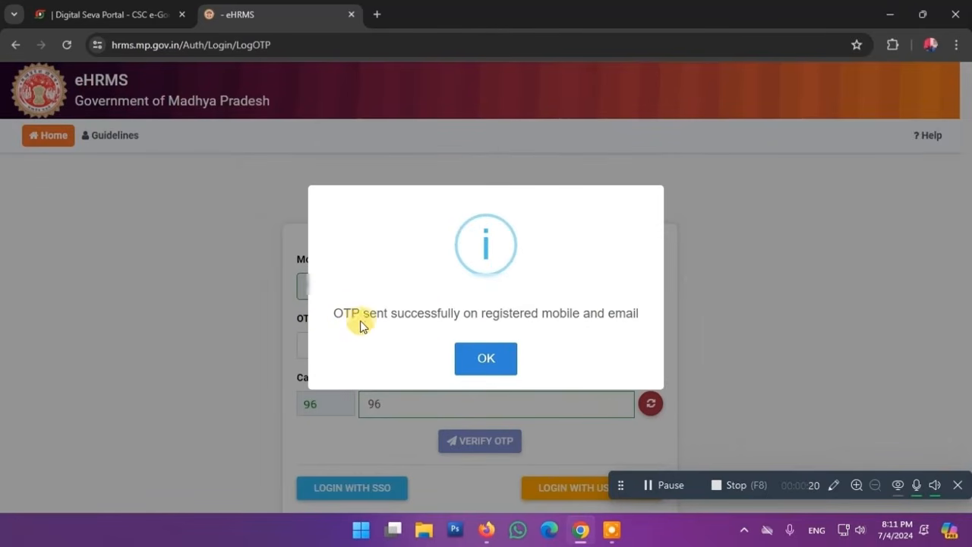
{"action": "left_click", "coordinate": [486, 357]}
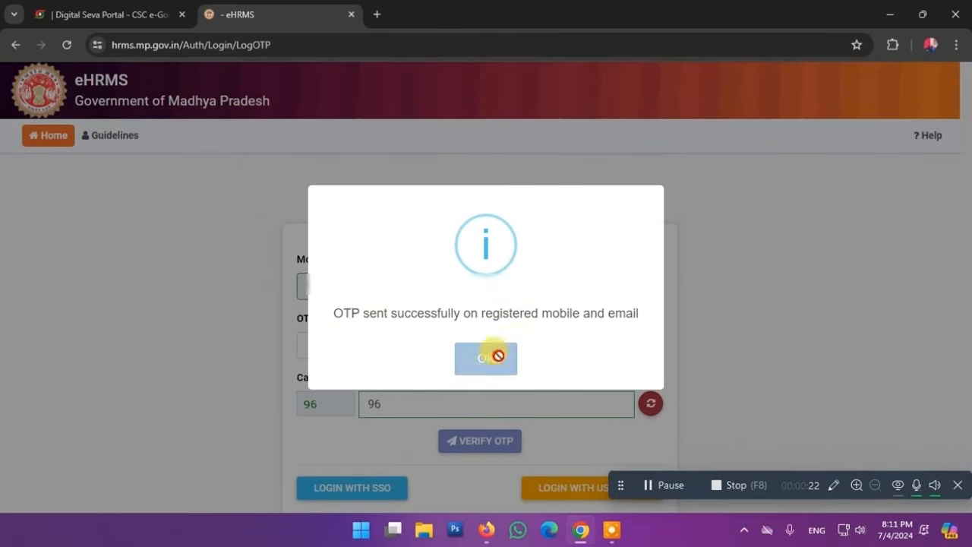
{"action": "left_click", "coordinate": [394, 349]}
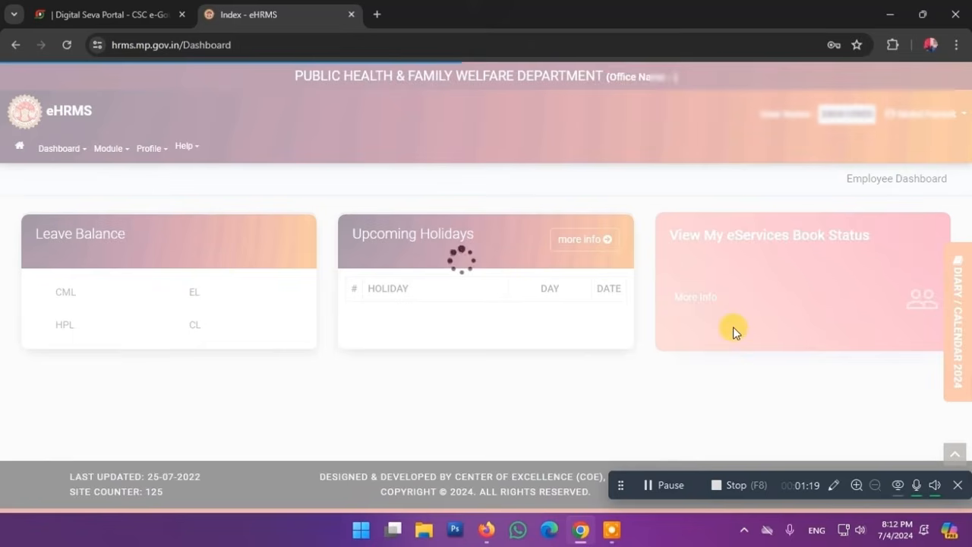
Step: Open the Employee dashboard and view the progress stages of the eServices Book status
{"action": "left_click", "coordinate": [917, 116]}
{"action": "left_click", "coordinate": [688, 111]}
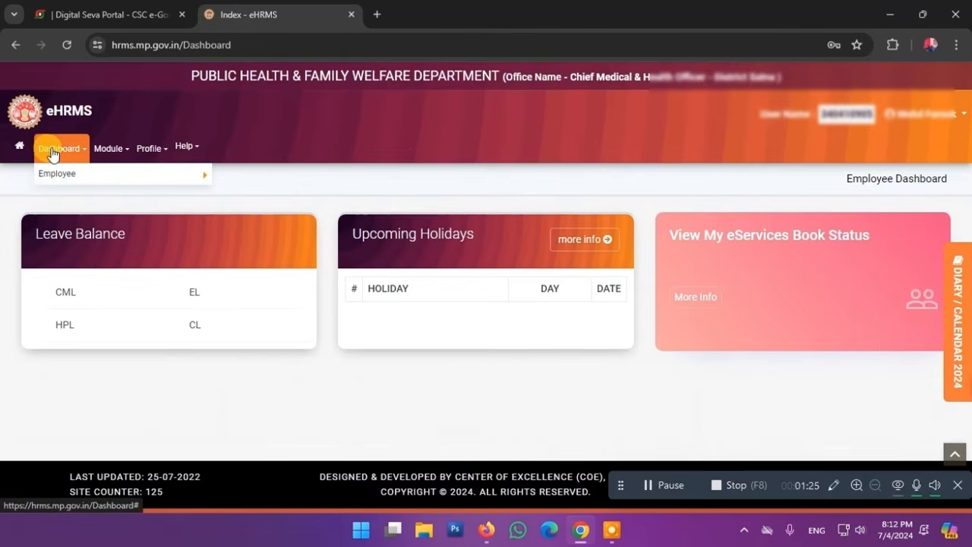
{"action": "left_click", "coordinate": [62, 174]}
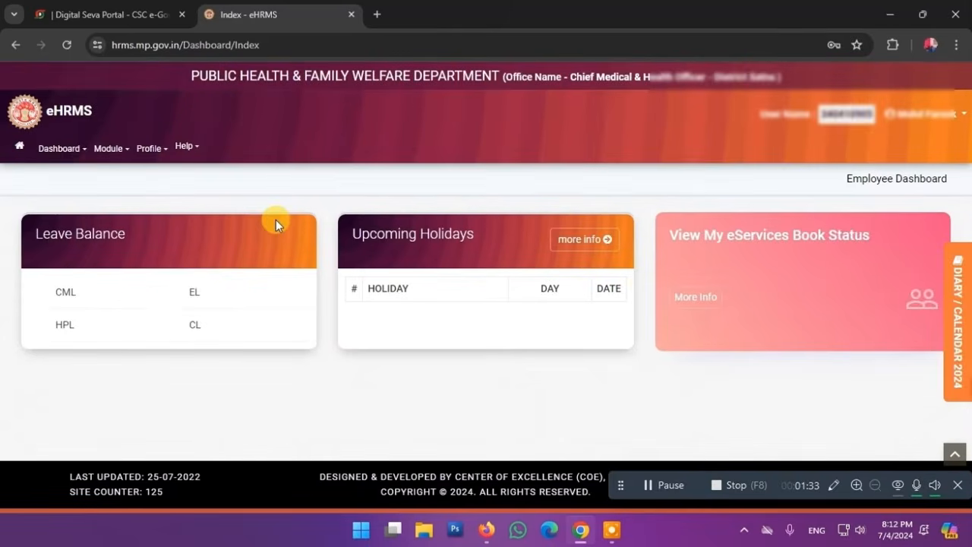
{"action": "left_click", "coordinate": [696, 298]}
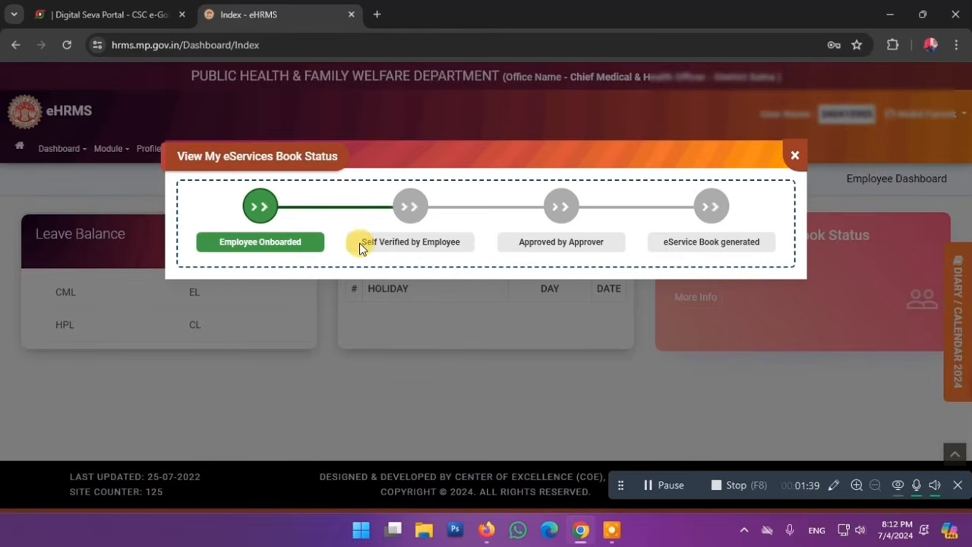
{"action": "left_click", "coordinate": [793, 157]}
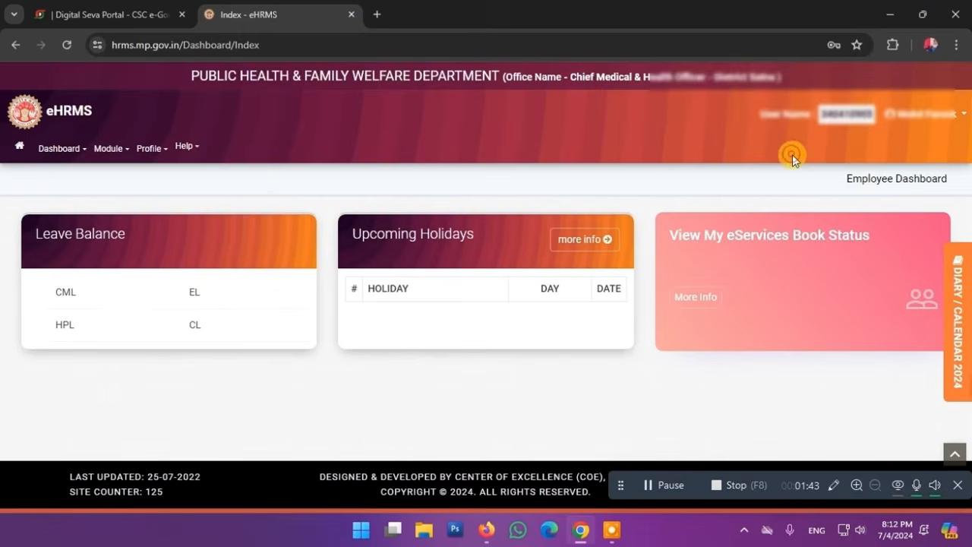
Step: View the employee's own profile and examine the First Posting Details and Current Posting Details
{"action": "left_click", "coordinate": [144, 149]}
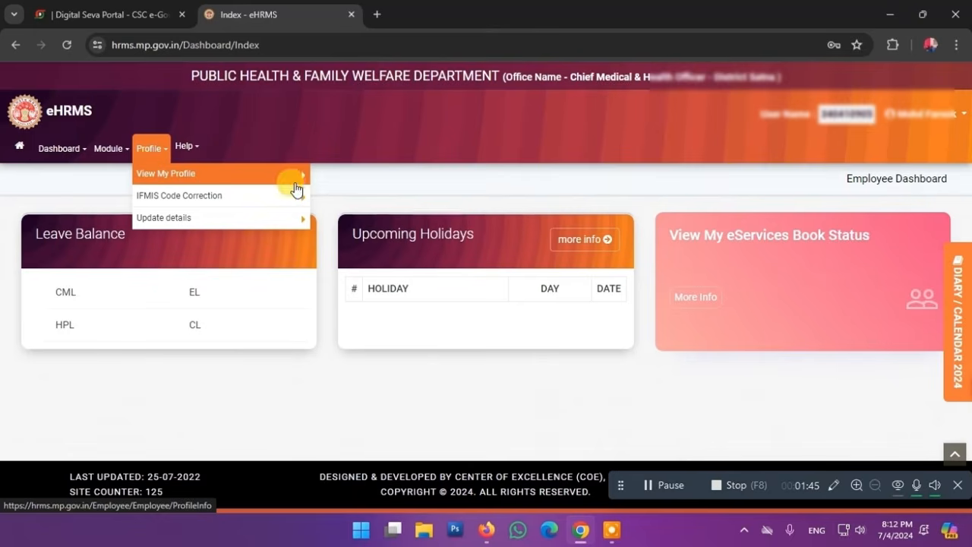
{"action": "left_click", "coordinate": [301, 186]}
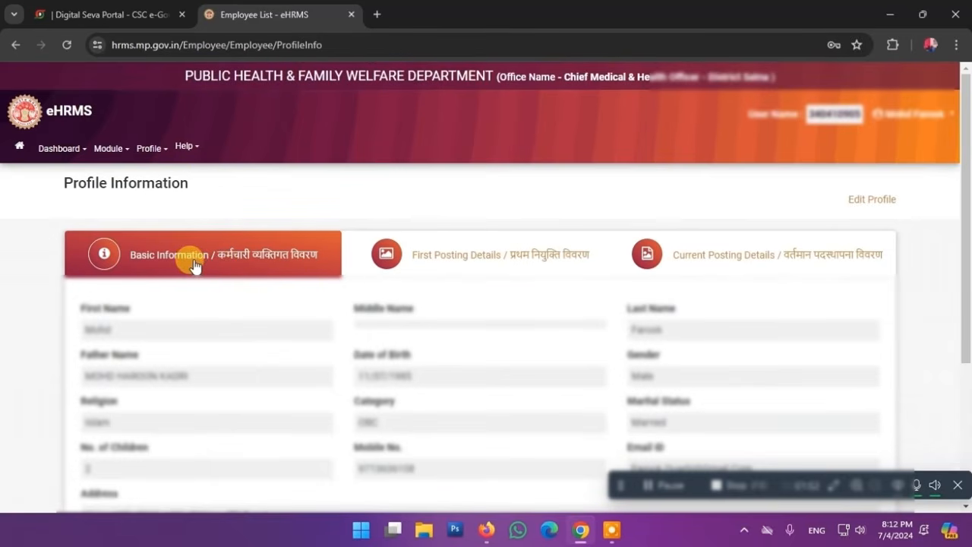
{"action": "left_click", "coordinate": [476, 261]}
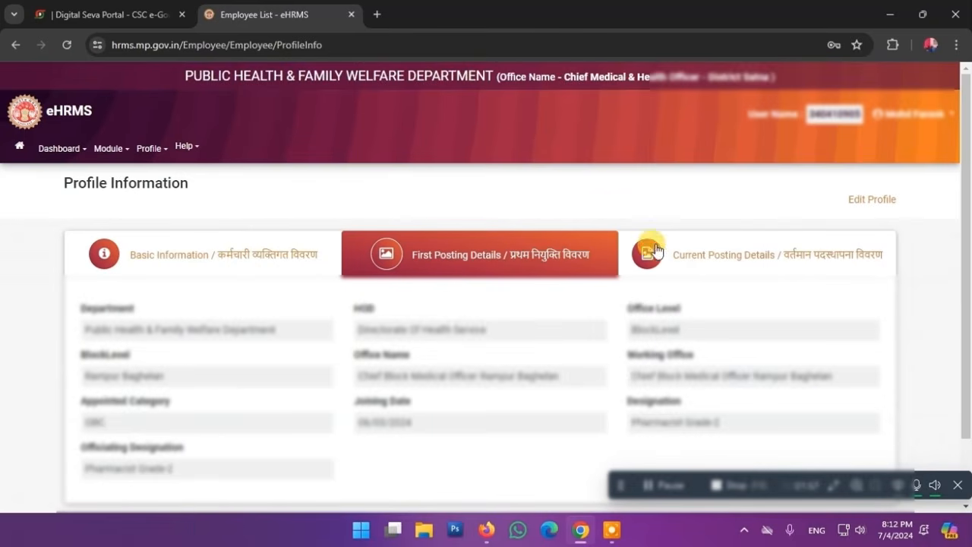
{"action": "left_click", "coordinate": [739, 257]}
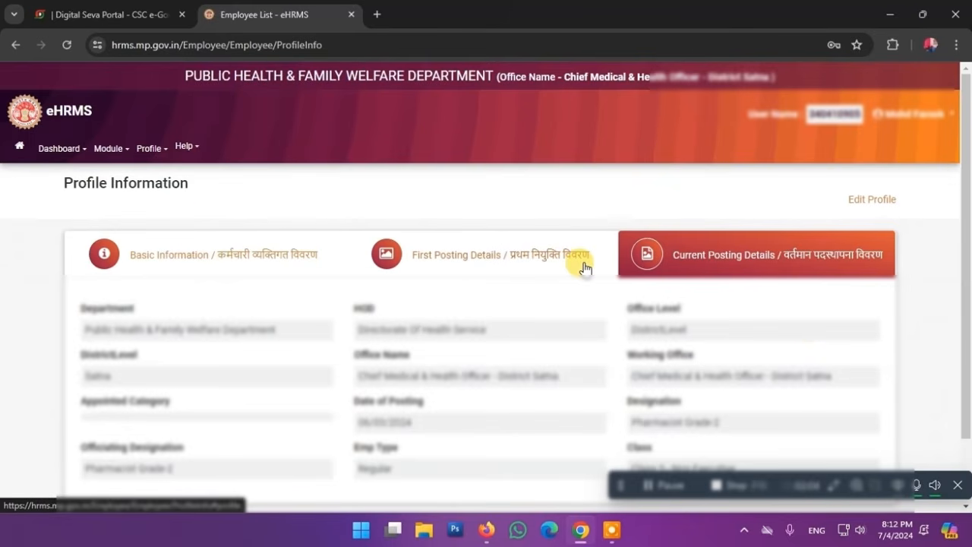
Step: Open the profile's Update details form and look through the editable onboarded details
{"action": "left_click", "coordinate": [148, 150]}
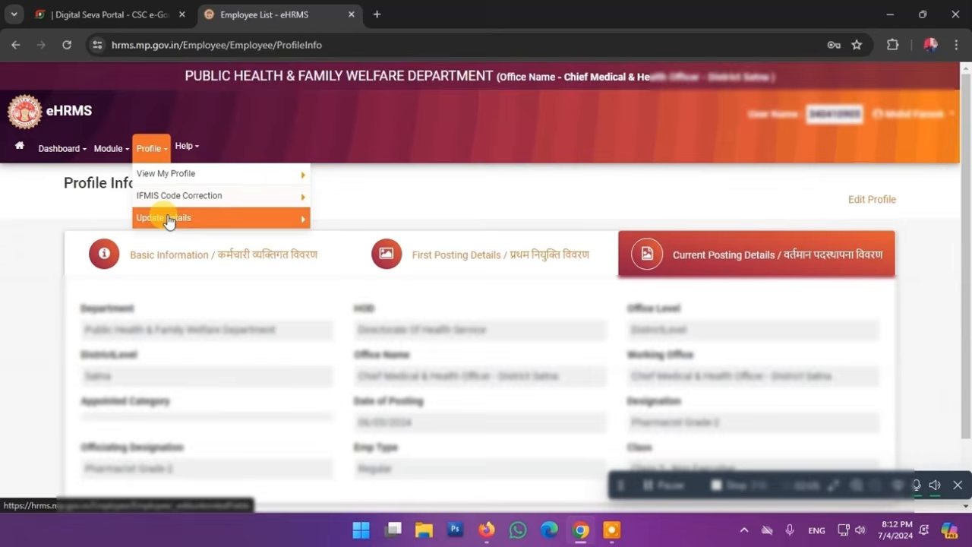
{"action": "left_click", "coordinate": [241, 218]}
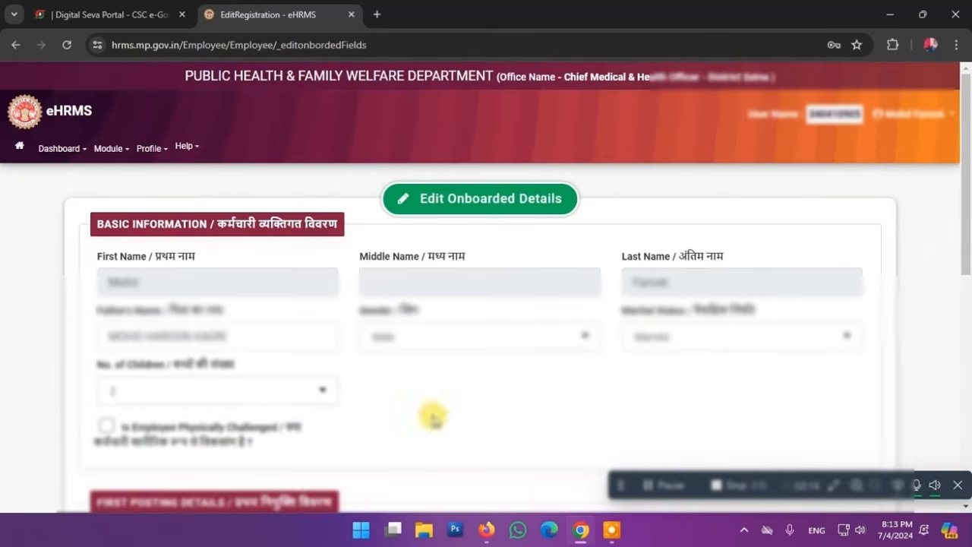
{"action": "left_click_drag", "start_coordinate": [963, 195], "coordinate": [968, 390]}
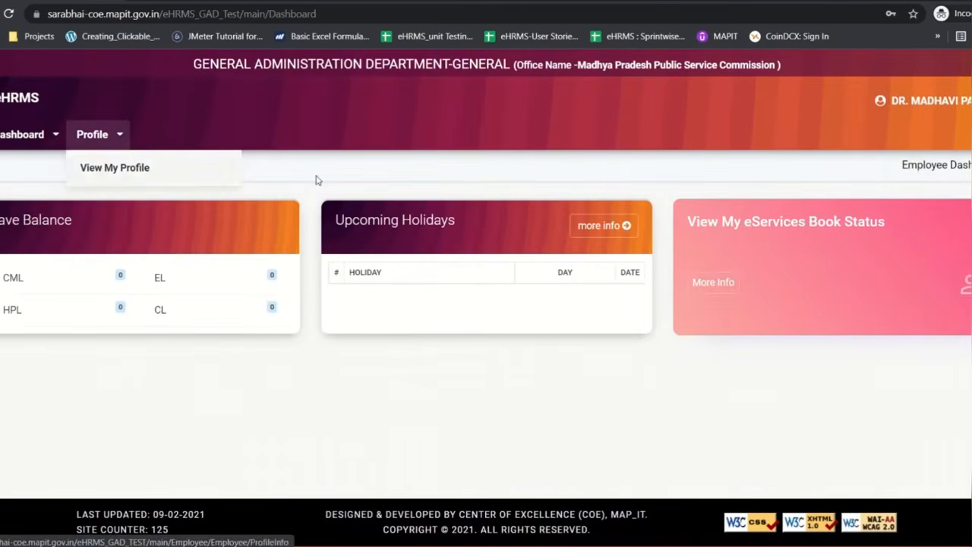
Step: Check the eServices Book status on the General Administration Department dashboard, and open My Profile to review the personal details
{"action": "left_click", "coordinate": [727, 287]}
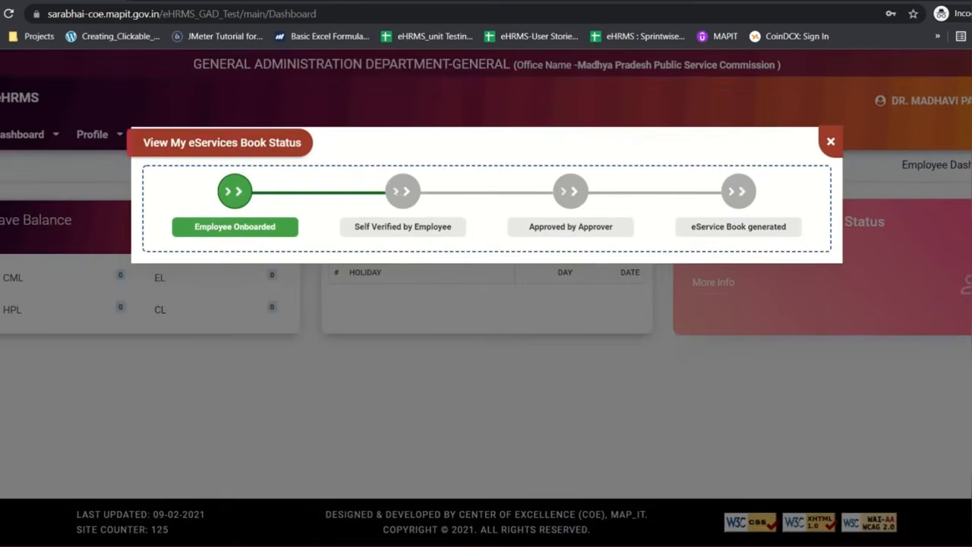
{"action": "left_click", "coordinate": [830, 142]}
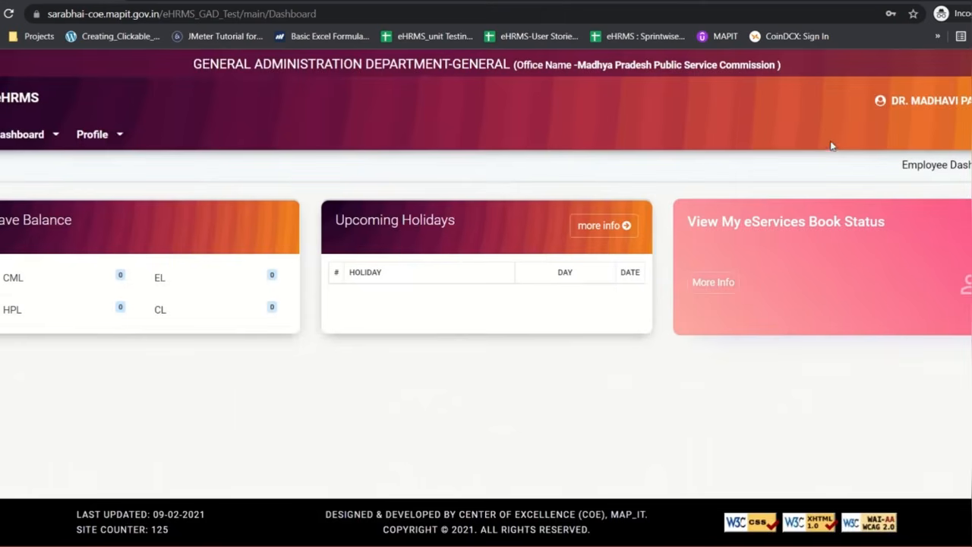
{"action": "left_click", "coordinate": [97, 135]}
{"action": "left_click", "coordinate": [108, 167]}
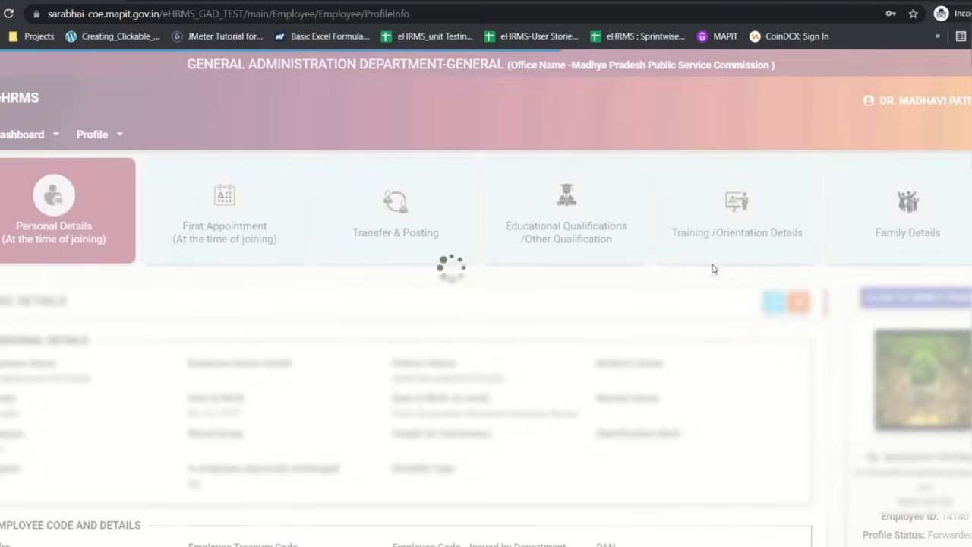
{"action": "scroll", "coordinate": [713, 269], "scroll_direction": "down", "scroll_amount": 1}
{"action": "scroll", "coordinate": [712, 266], "scroll_direction": "down", "scroll_amount": 6}
{"action": "scroll", "coordinate": [712, 269], "scroll_direction": "up", "scroll_amount": 7}
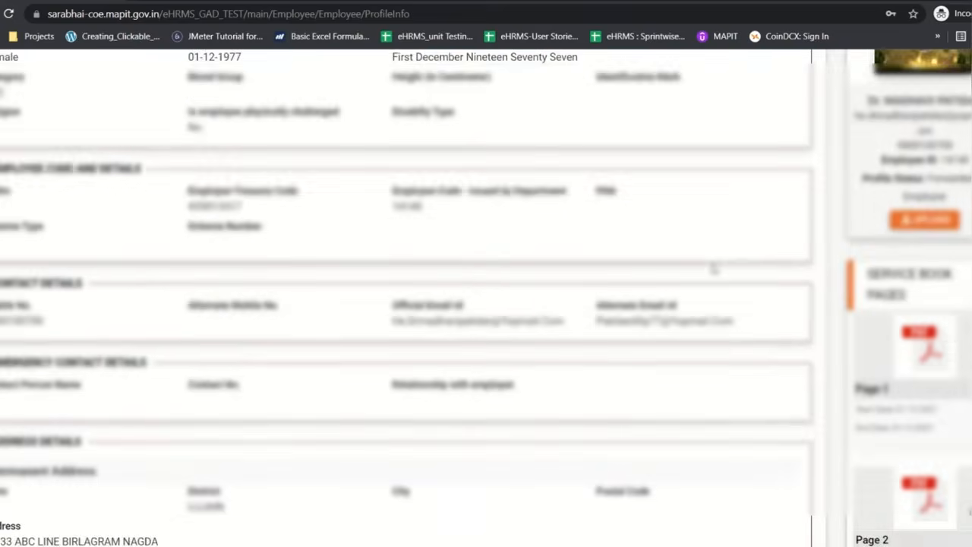
Step: Review the First Appointment and the Transfer & Posting details in the employee profile, including their clarification remarks
{"action": "left_click", "coordinate": [204, 238]}
{"action": "scroll", "coordinate": [227, 262], "scroll_direction": "down", "scroll_amount": 8}
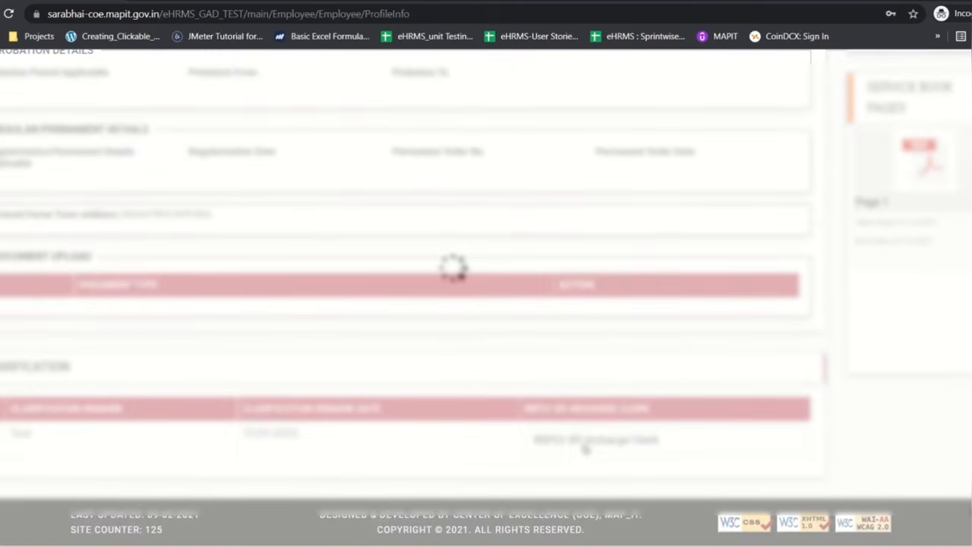
{"action": "scroll", "coordinate": [586, 449], "scroll_direction": "up", "scroll_amount": 6}
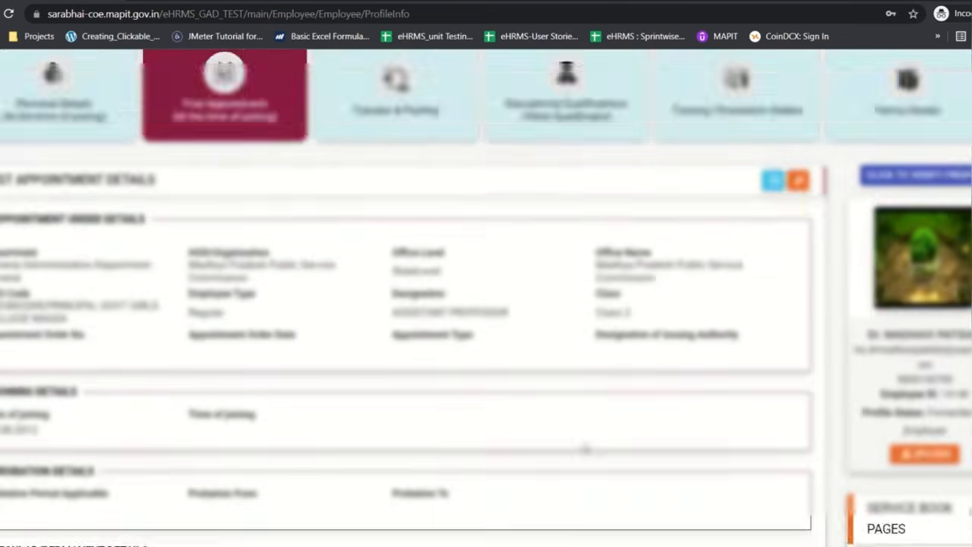
{"action": "left_click", "coordinate": [347, 82]}
{"action": "scroll", "coordinate": [516, 341], "scroll_direction": "down", "scroll_amount": 3}
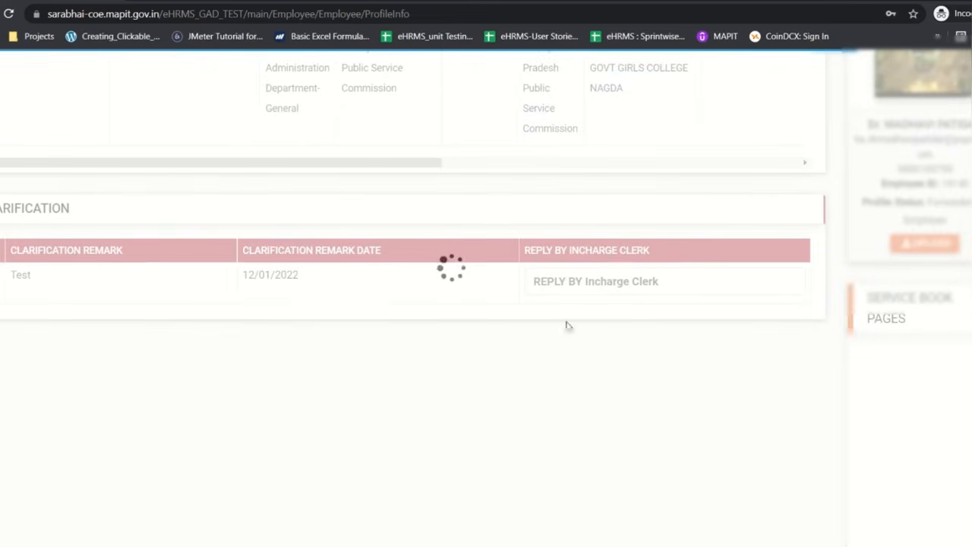
{"action": "scroll", "coordinate": [611, 283], "scroll_direction": "down", "scroll_amount": 1}
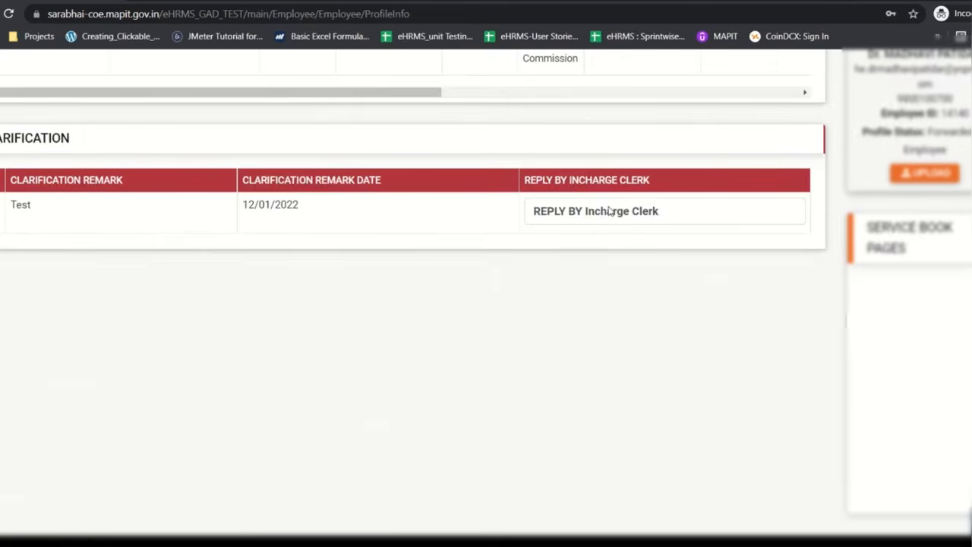
{"action": "scroll", "coordinate": [610, 211], "scroll_direction": "up", "scroll_amount": 5}
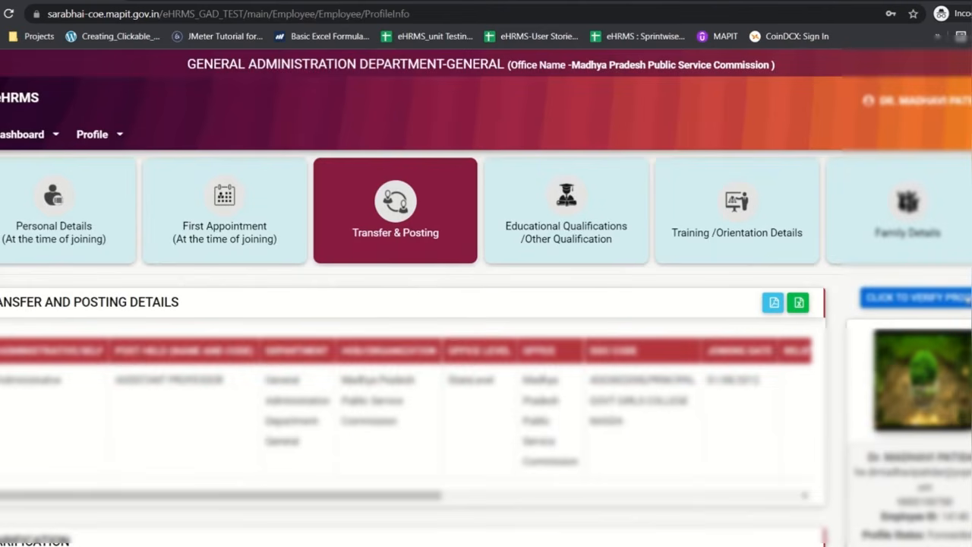
Step: Open the profile verification page, review the employee details and submit the profile as self verified
{"action": "left_click", "coordinate": [915, 296]}
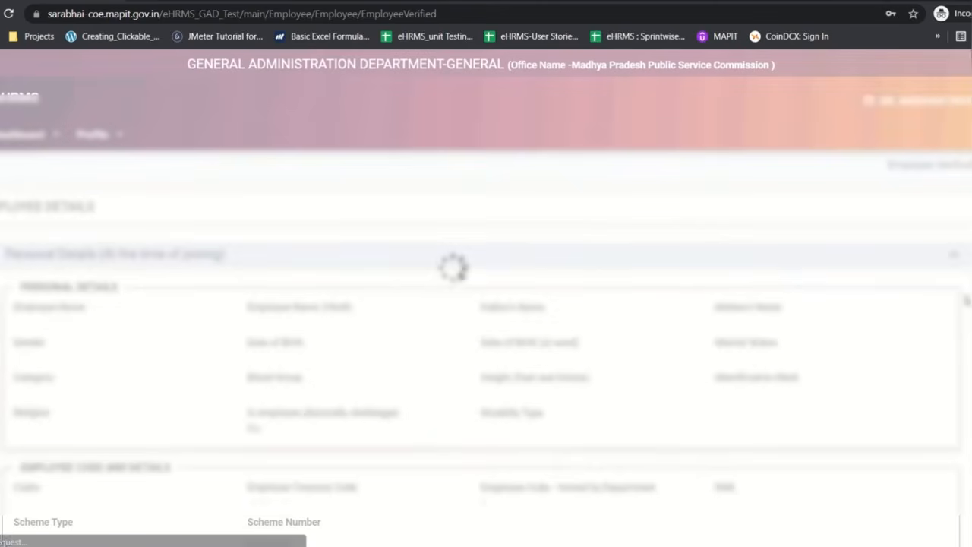
{"action": "scroll", "coordinate": [347, 272], "scroll_direction": "down", "scroll_amount": 4}
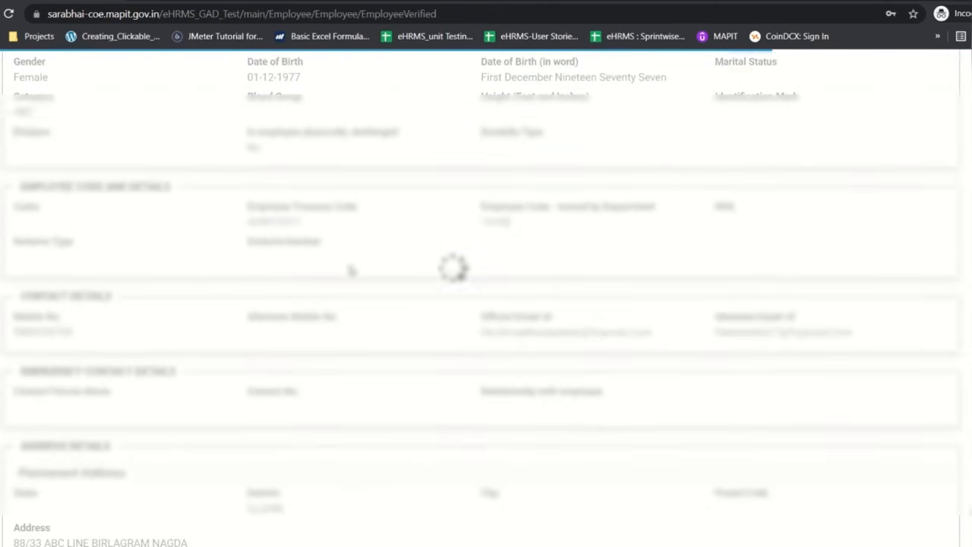
{"action": "scroll", "coordinate": [350, 270], "scroll_direction": "down", "scroll_amount": 8}
{"action": "scroll", "coordinate": [351, 270], "scroll_direction": "down", "scroll_amount": 15}
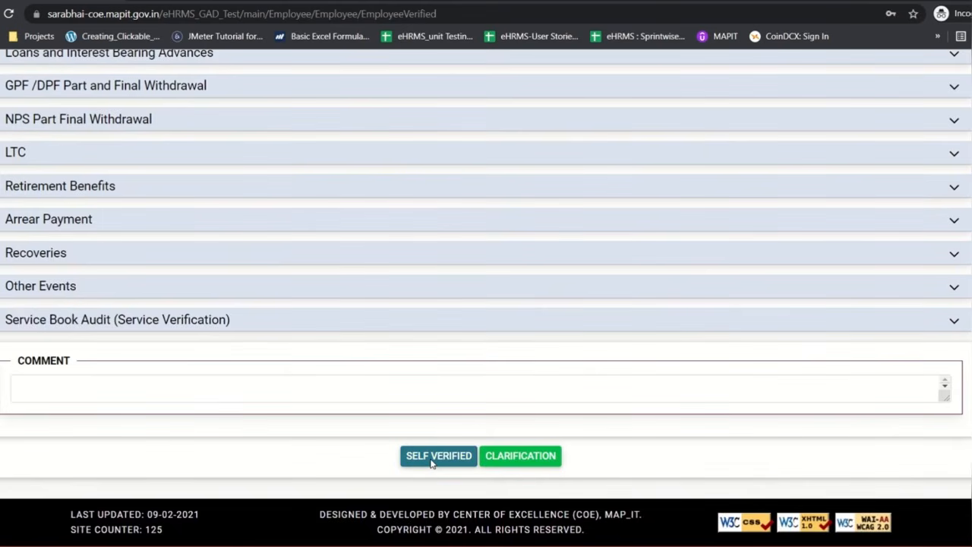
{"action": "left_click", "coordinate": [432, 460]}
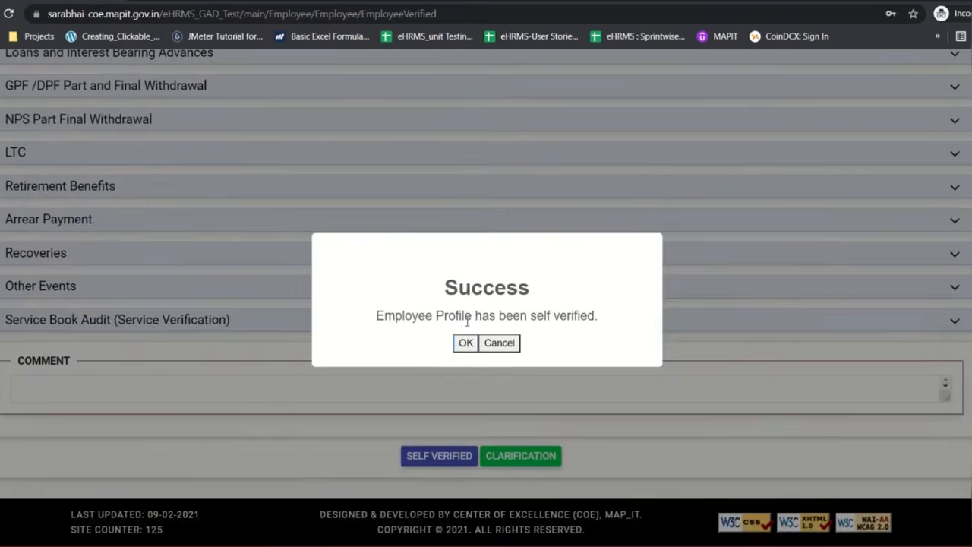
{"action": "left_click", "coordinate": [468, 343]}
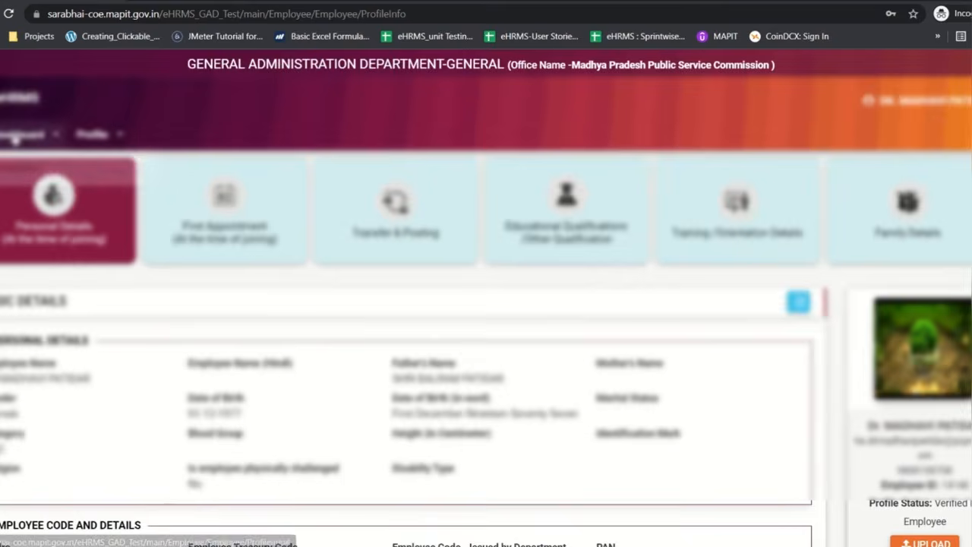
Step: Return to the Employee dashboard and check the eServices Book status for the self-verification stage
{"action": "left_click", "coordinate": [13, 135]}
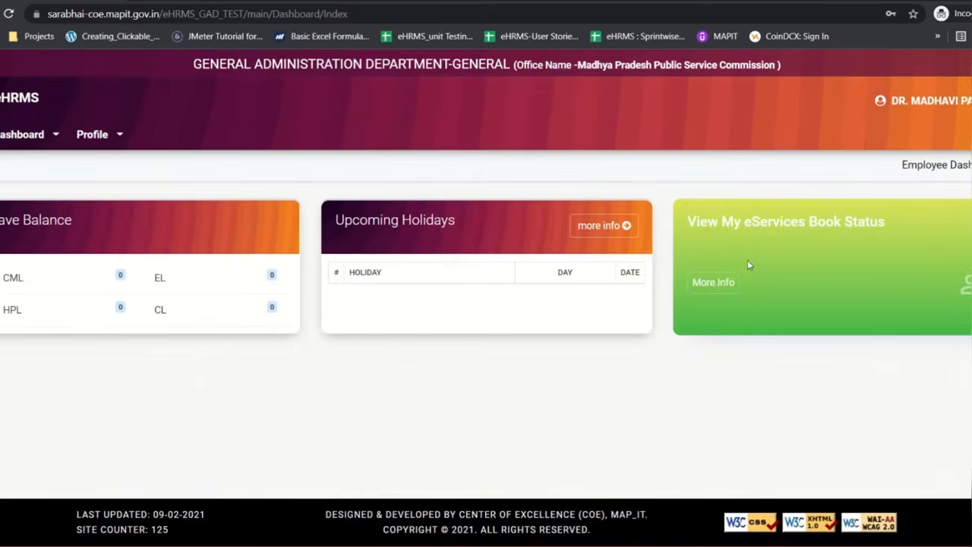
{"action": "left_click", "coordinate": [717, 285]}
{"action": "left_click", "coordinate": [402, 191]}
{"action": "left_click", "coordinate": [829, 142]}
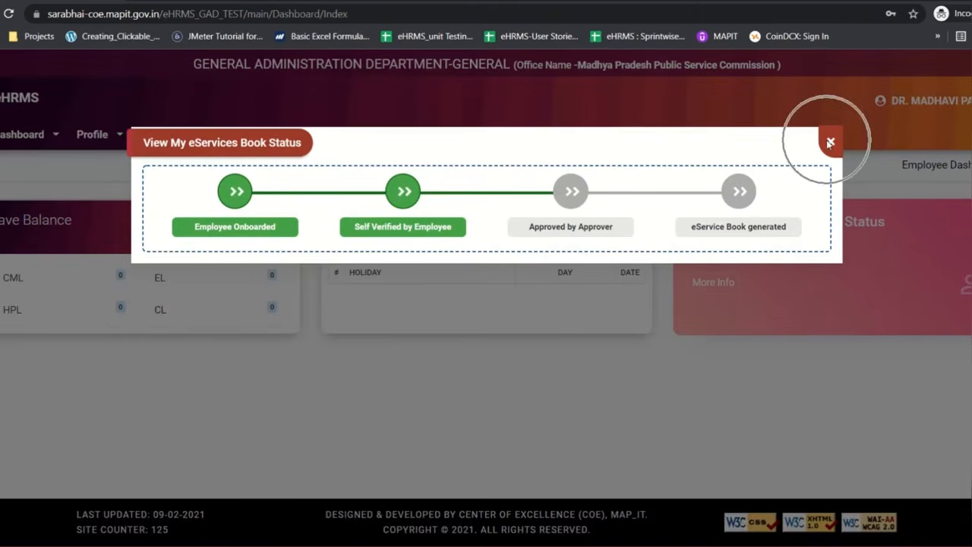
Step: Log out of the employee account and open the Login With Username form from the eHRMS home page
{"action": "left_click", "coordinate": [931, 100]}
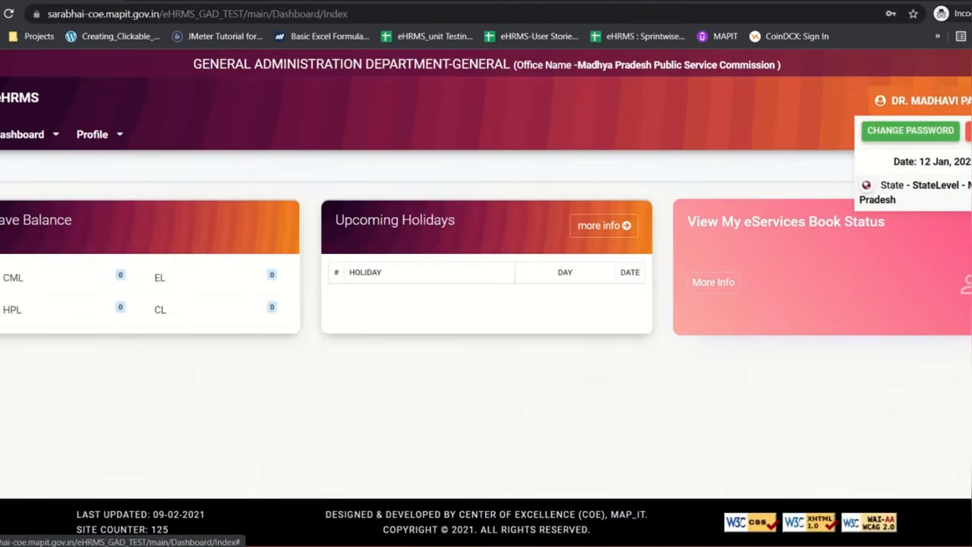
{"action": "left_click", "coordinate": [969, 131]}
{"action": "mouse_move", "coordinate": [959, 78]}
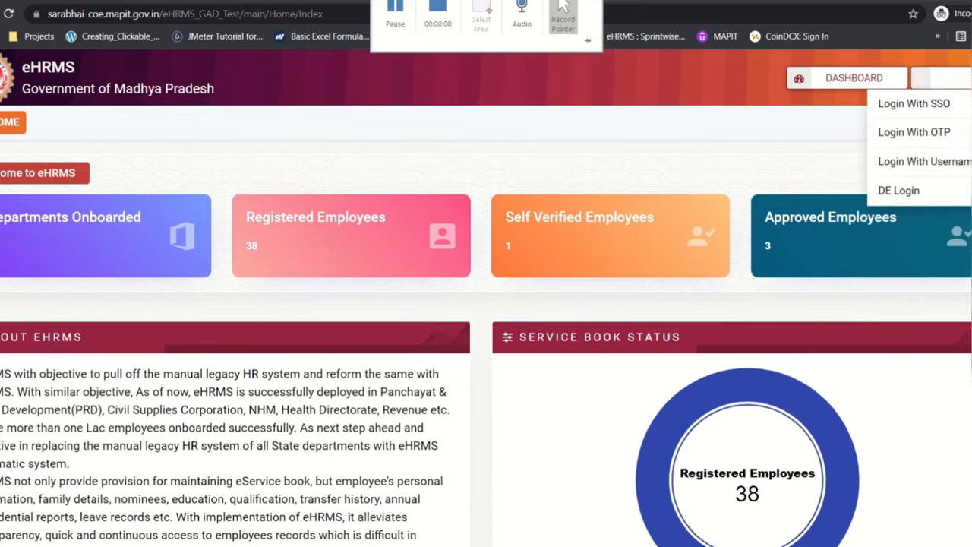
{"action": "left_click", "coordinate": [951, 168]}
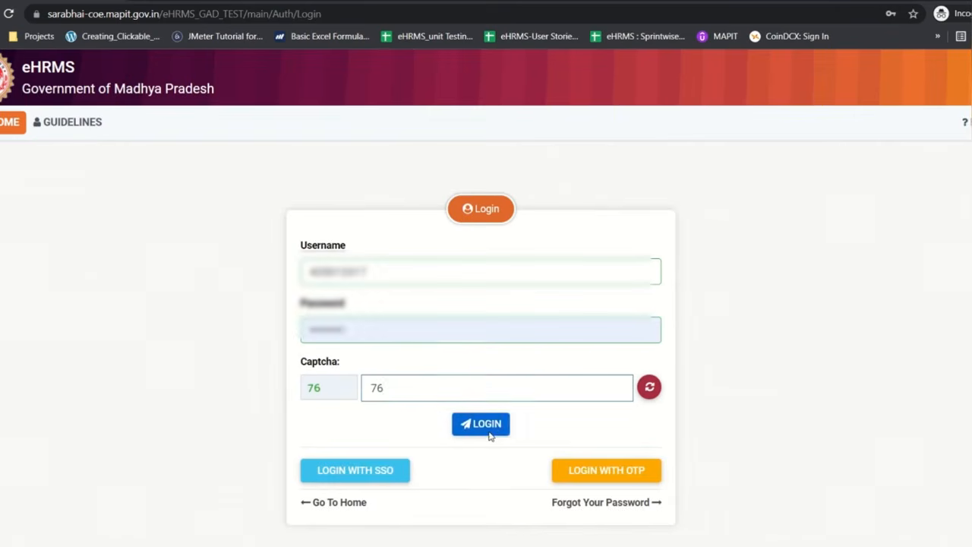
Step: Submit the filled-in login and check all stages of the eServices Book status, from employee onboarding to eService Book generation
{"action": "left_click", "coordinate": [489, 433]}
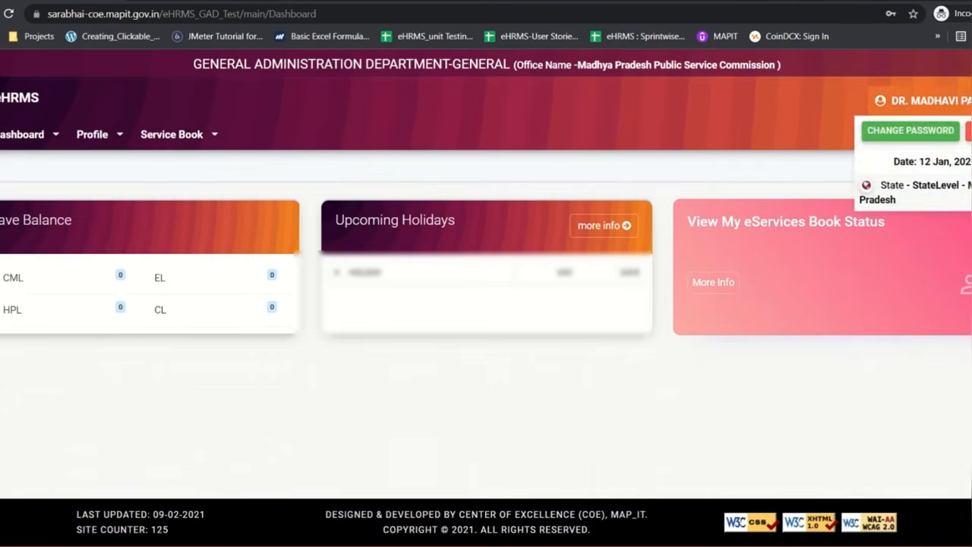
{"action": "left_click", "coordinate": [716, 287]}
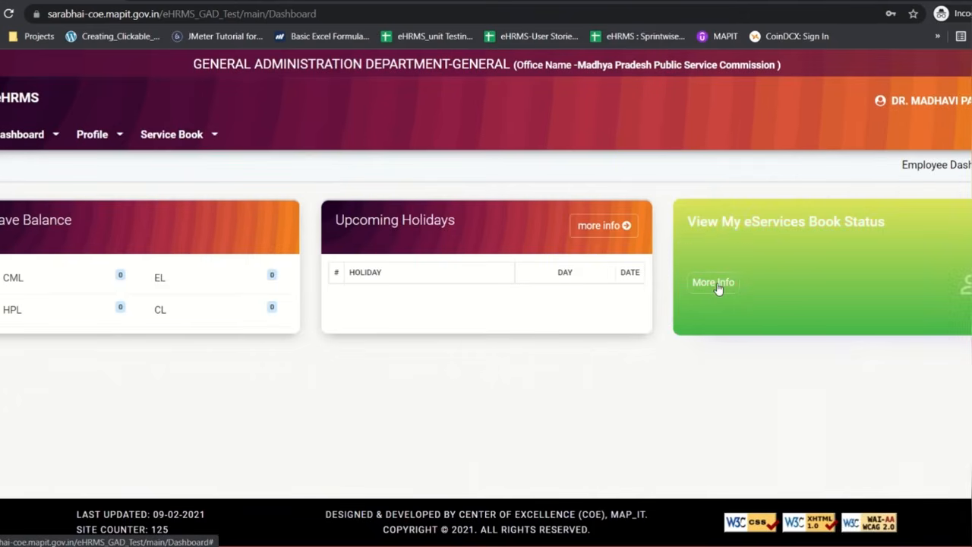
{"action": "left_click", "coordinate": [718, 287]}
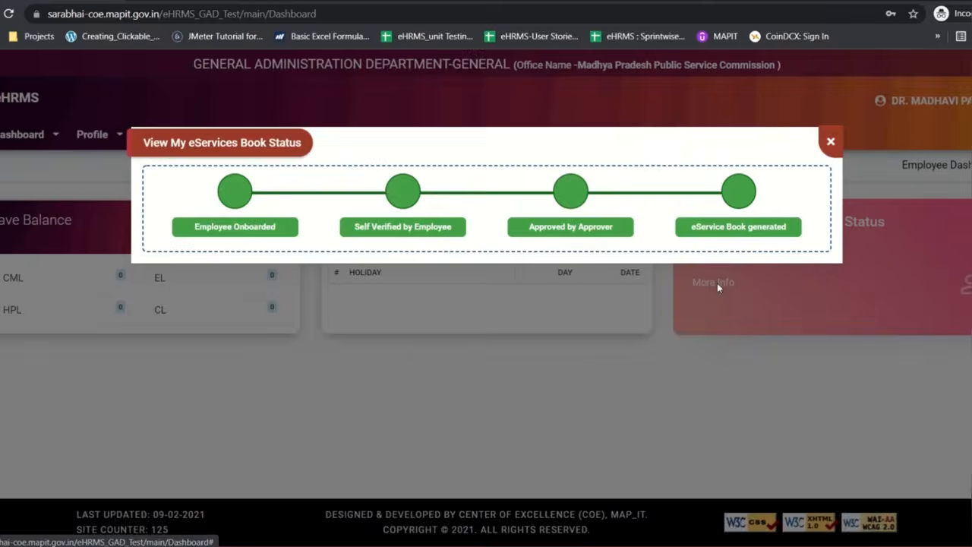
{"action": "left_click", "coordinate": [561, 228]}
{"action": "left_click", "coordinate": [725, 230]}
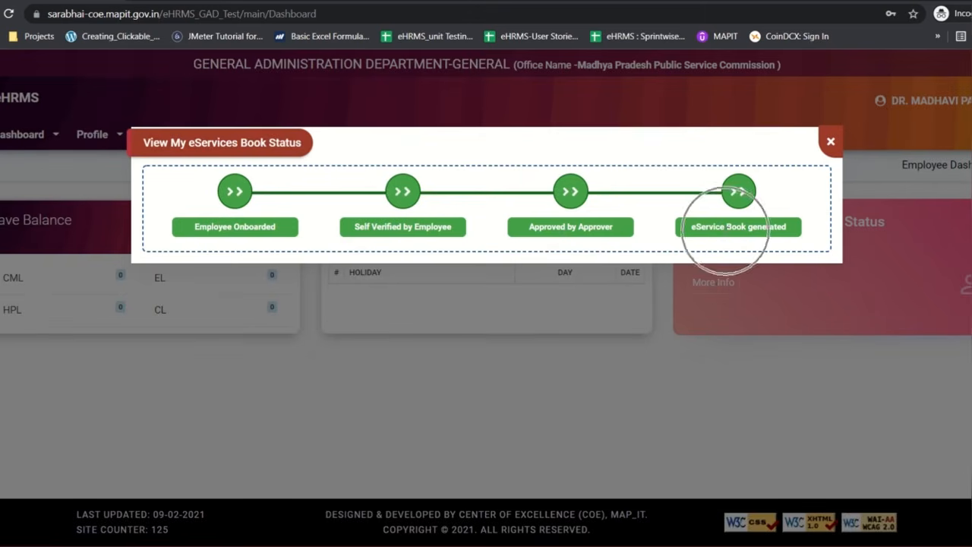
{"action": "left_click", "coordinate": [831, 142]}
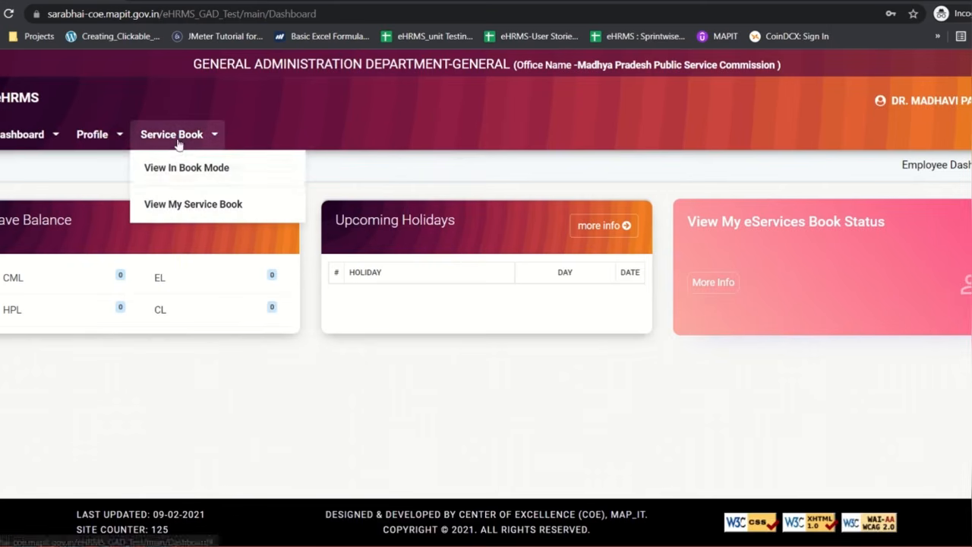
Step: Open My Service Book and review the personal, contact and address details and the uploaded documents
{"action": "mouse_move", "coordinate": [185, 138]}
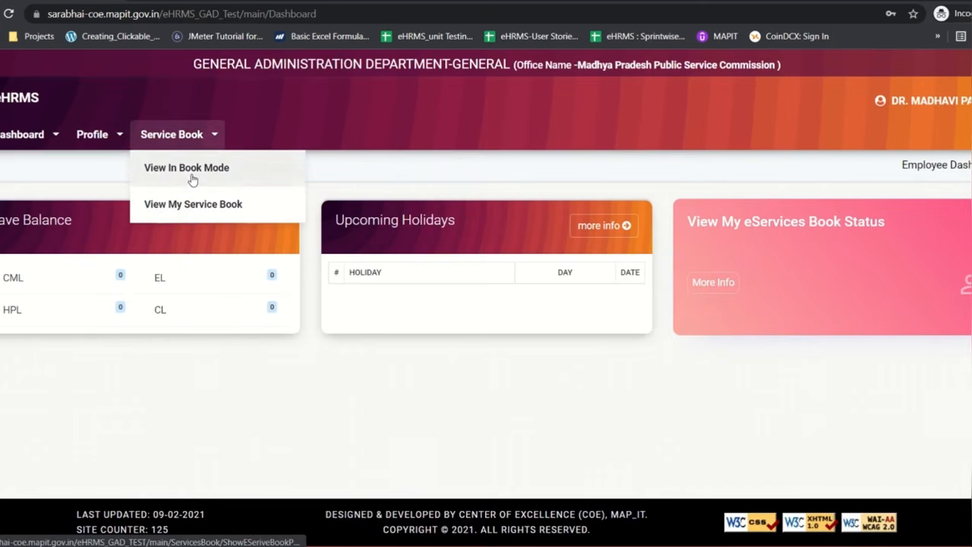
{"action": "left_click", "coordinate": [193, 204]}
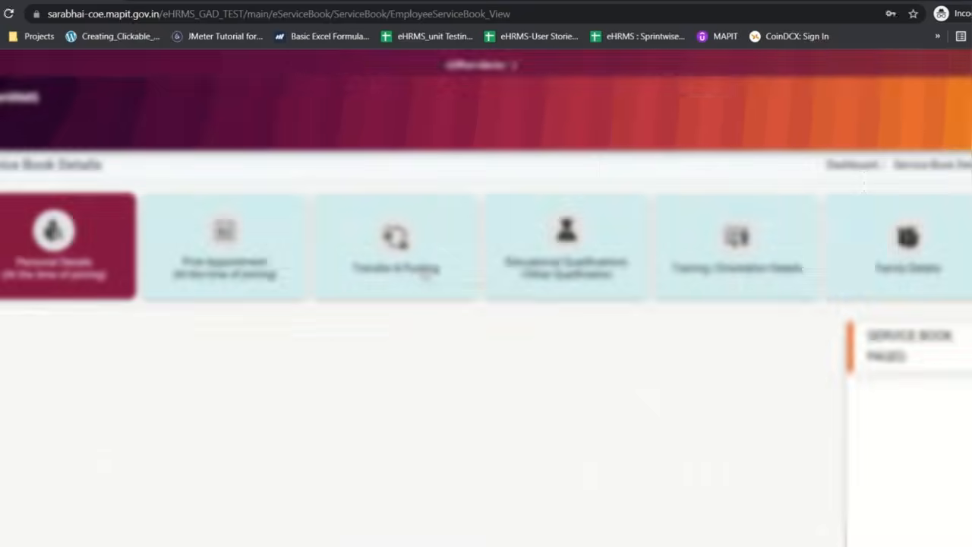
{"action": "scroll", "coordinate": [451, 265], "scroll_direction": "down", "scroll_amount": 4}
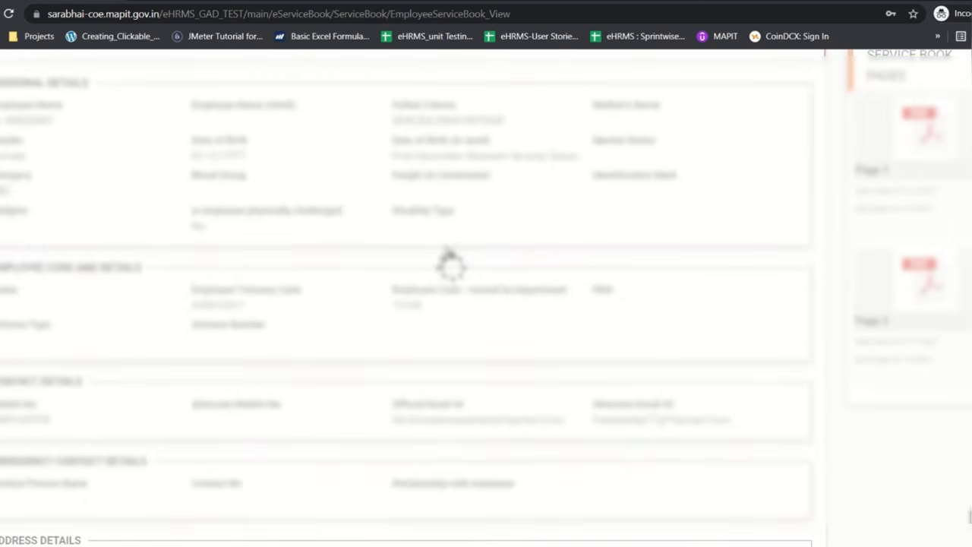
{"action": "scroll", "coordinate": [448, 258], "scroll_direction": "down", "scroll_amount": 6}
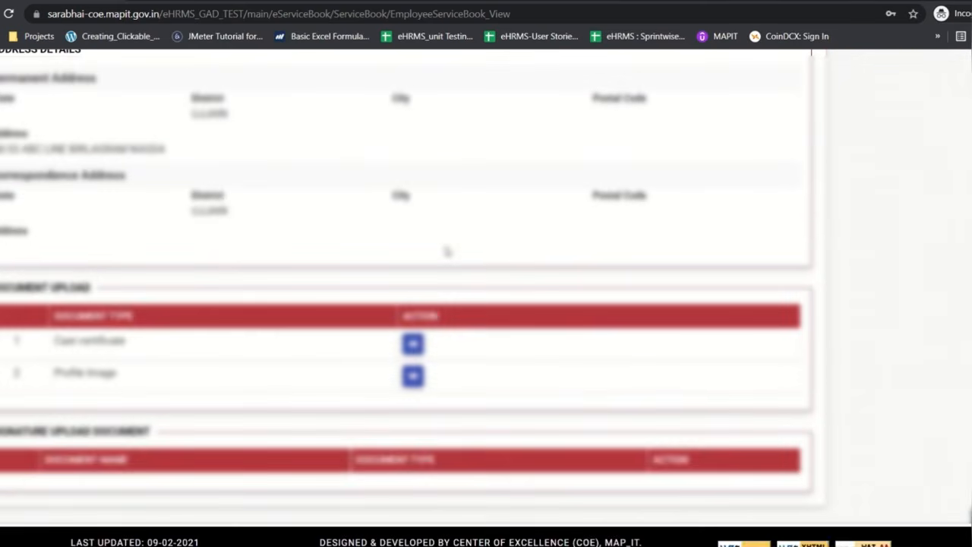